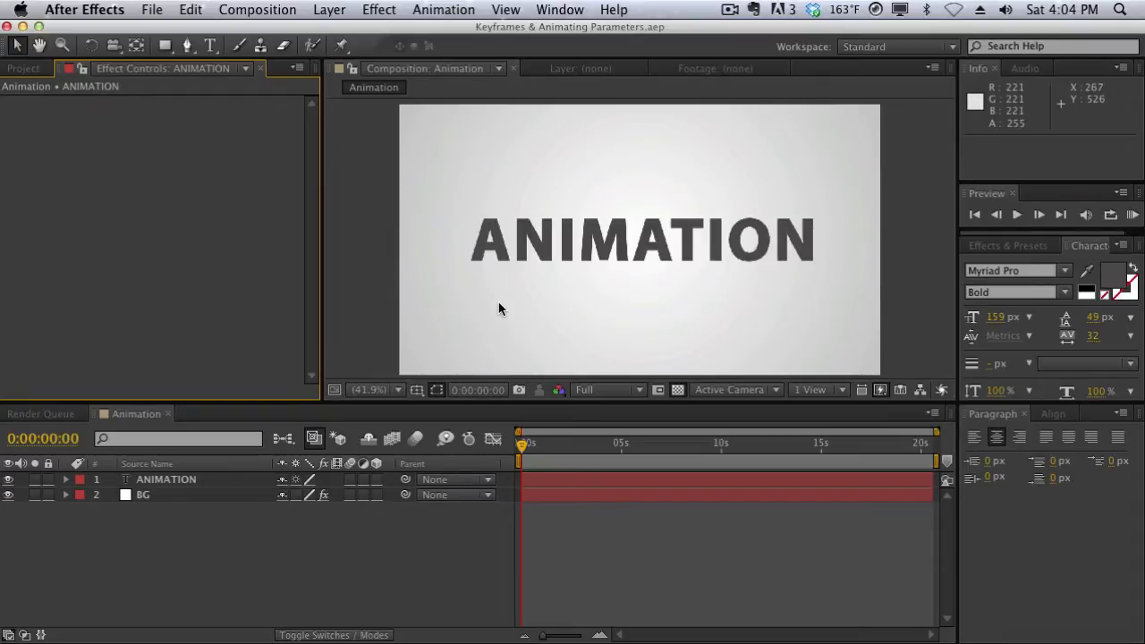
Search the effects for "pixel", apply the Card Wipe pixelstorm preset to the ANIMATION text, and scrub to 0:00:02:11 to preview it
left_click(1087, 318)
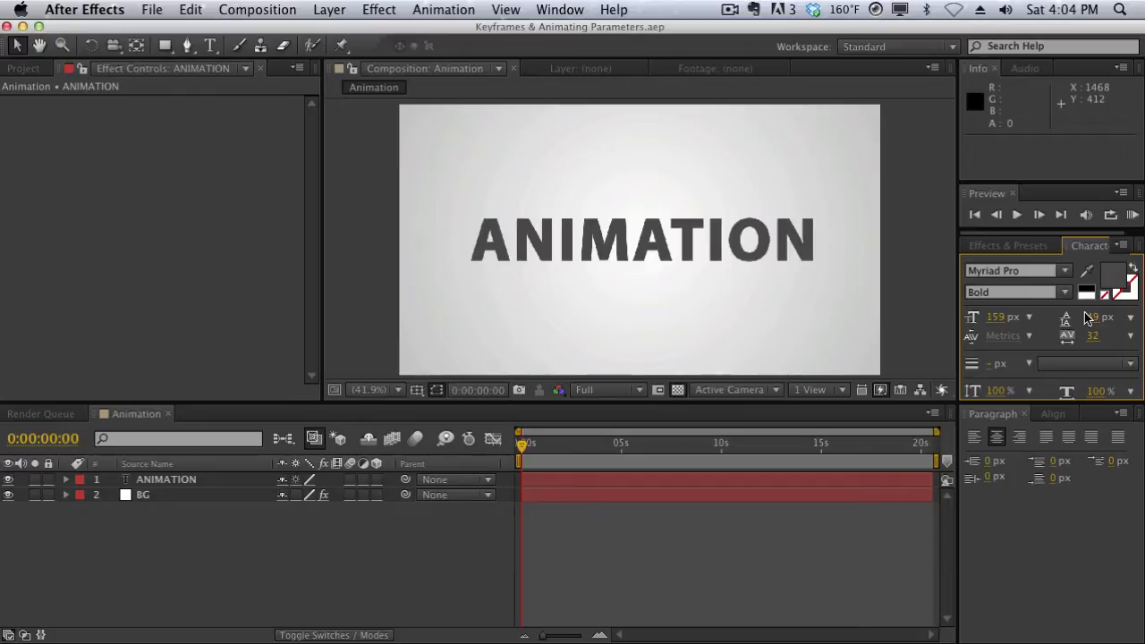
left_click(1006, 246)
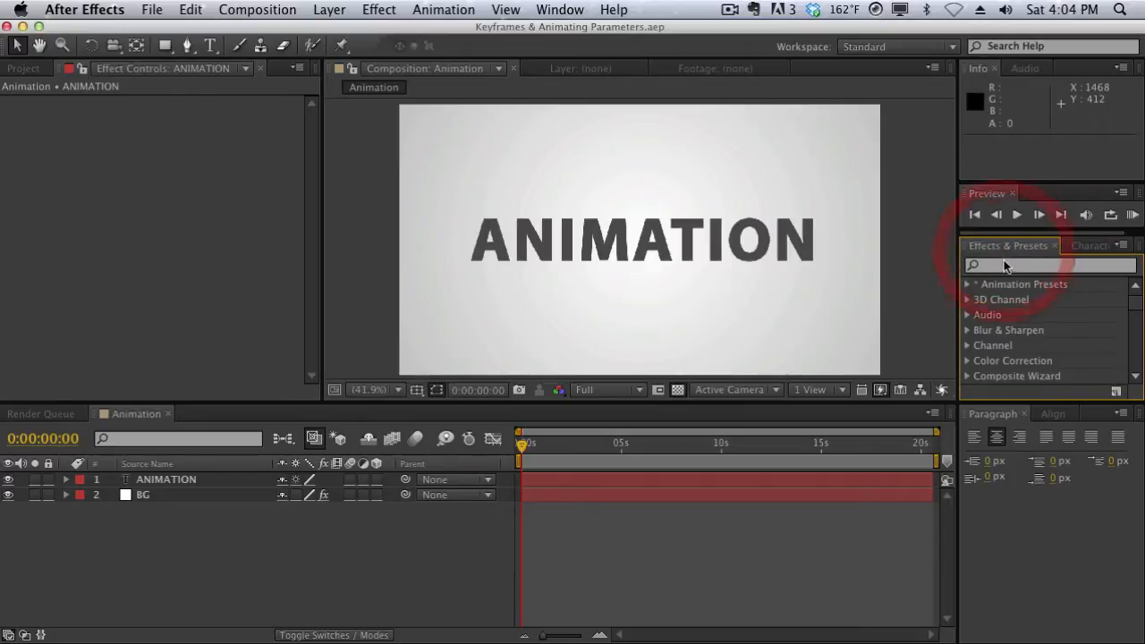
left_click(1004, 265)
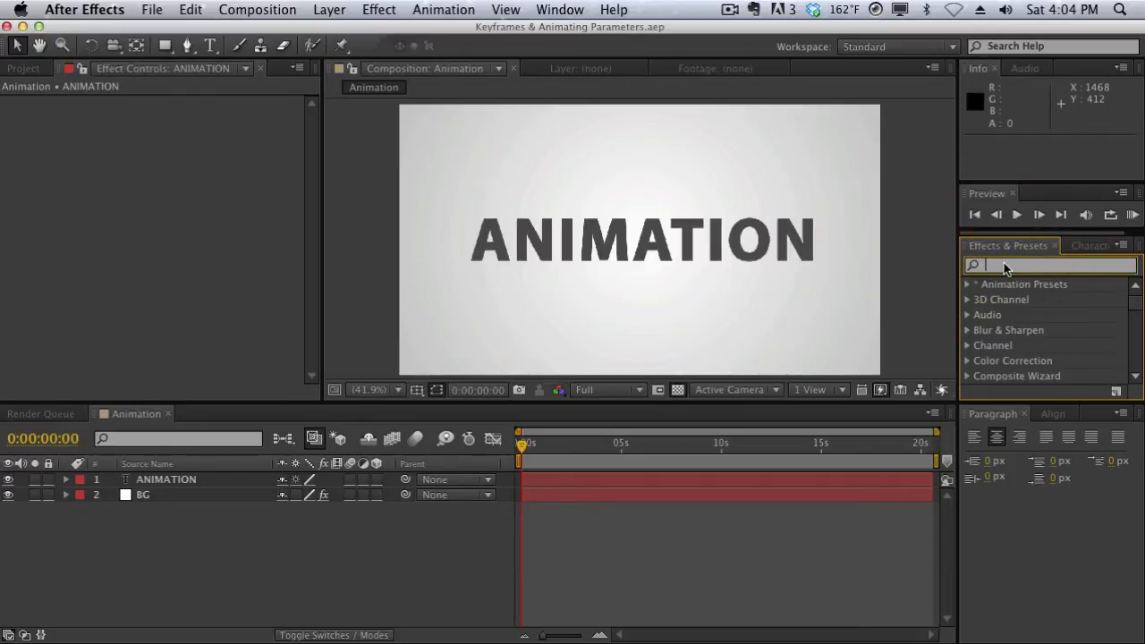
type("pixel")
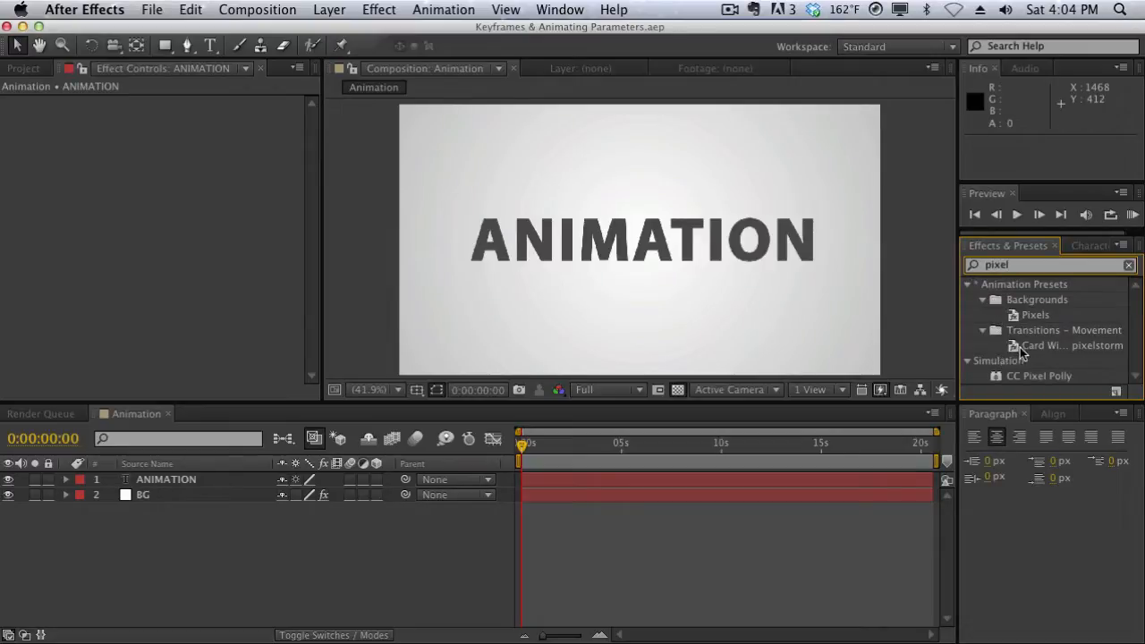
left_click_drag(1023, 351, 726, 255)
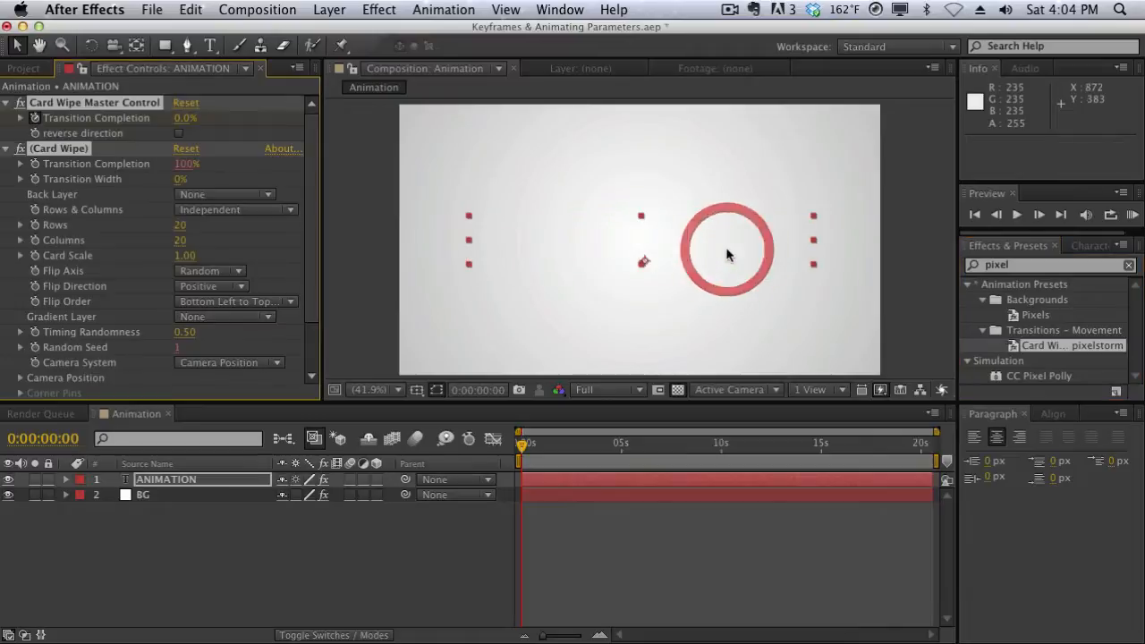
left_click_drag(523, 444, 571, 445)
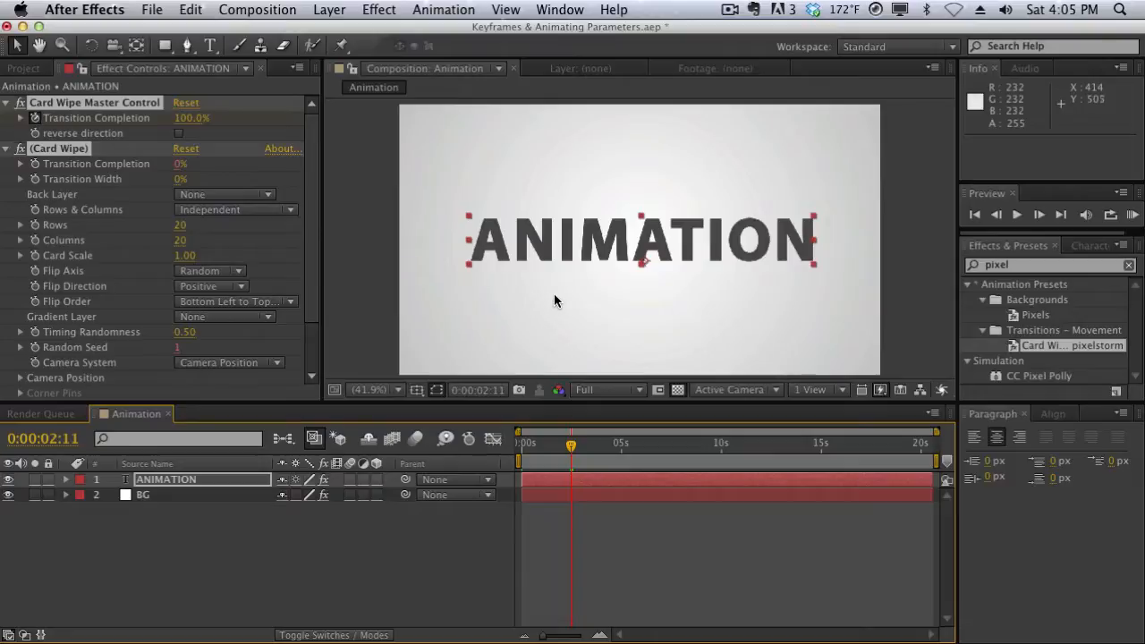
Reveal the ANIMATION layer's animated properties in the timeline, return to the first frame, and collapse the (Card Wipe) group
left_click(222, 482)
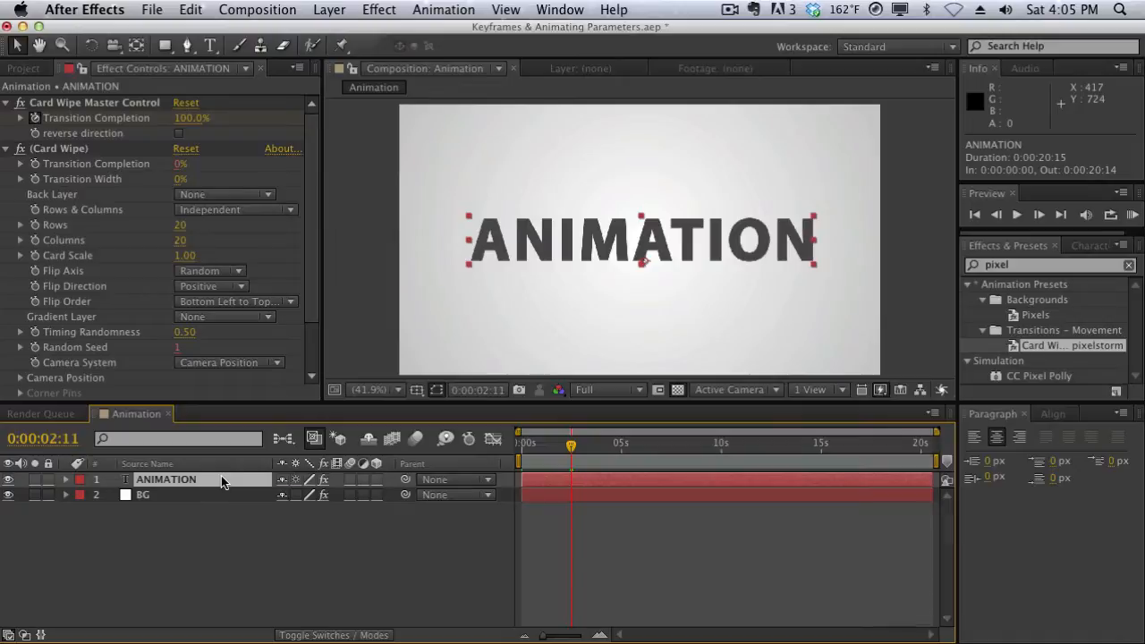
key("u")
key("u")
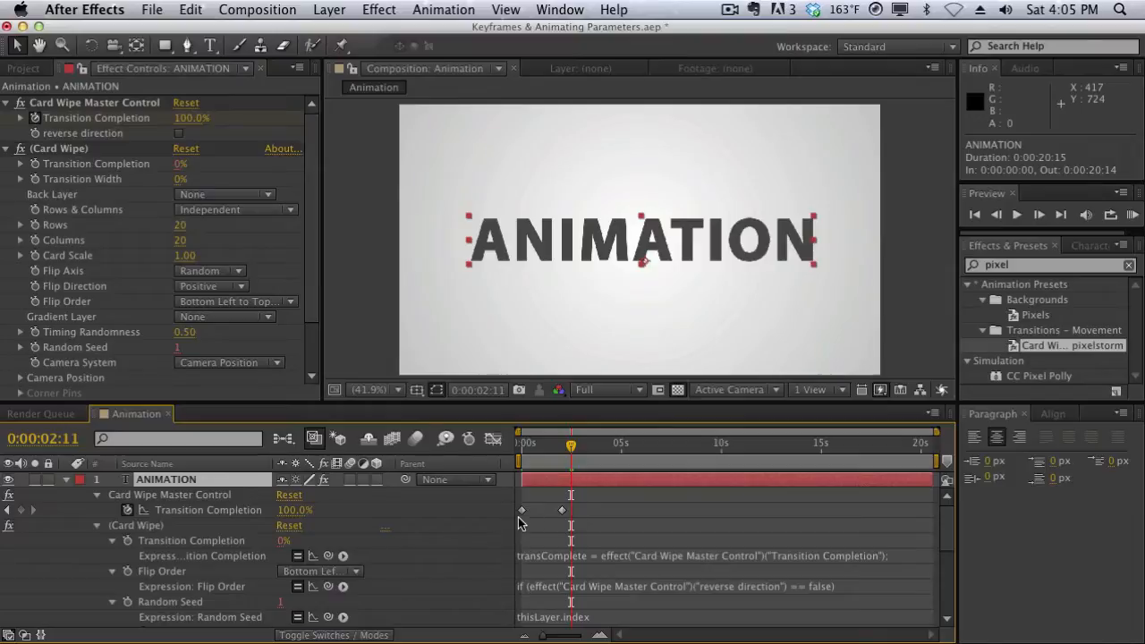
left_click(528, 446)
left_click_drag(528, 447, 522, 445)
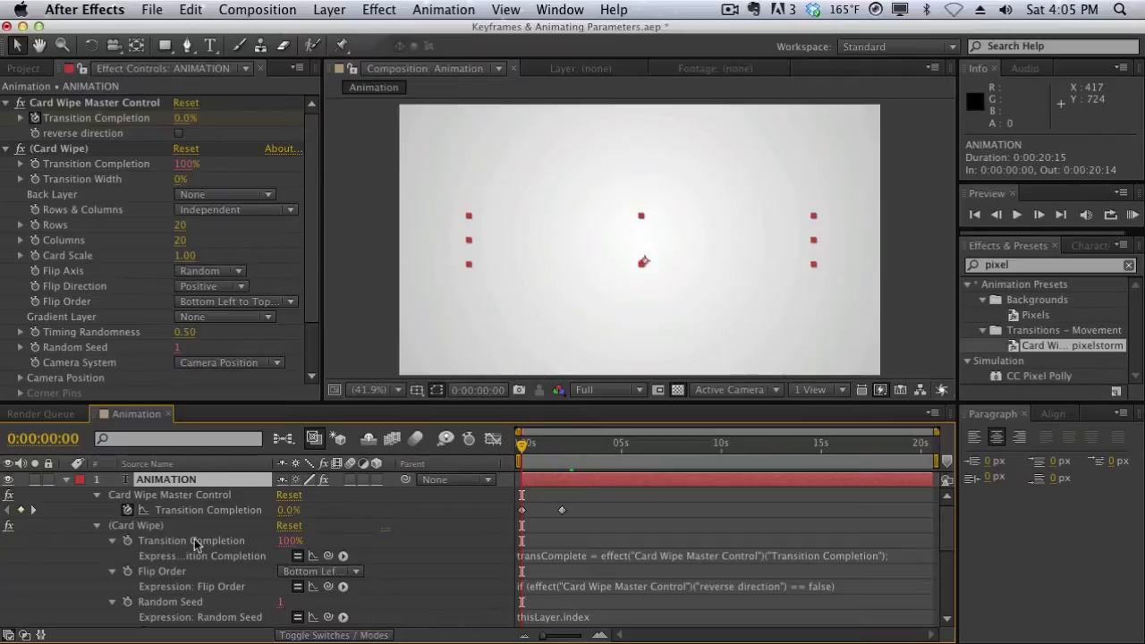
left_click(97, 527)
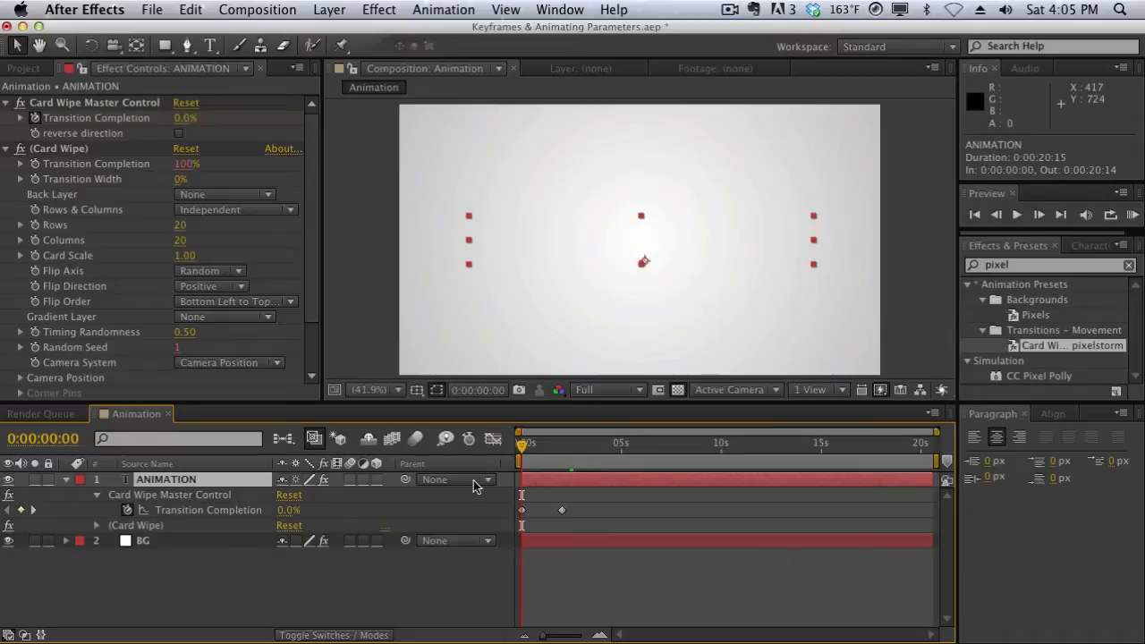
left_click(247, 512)
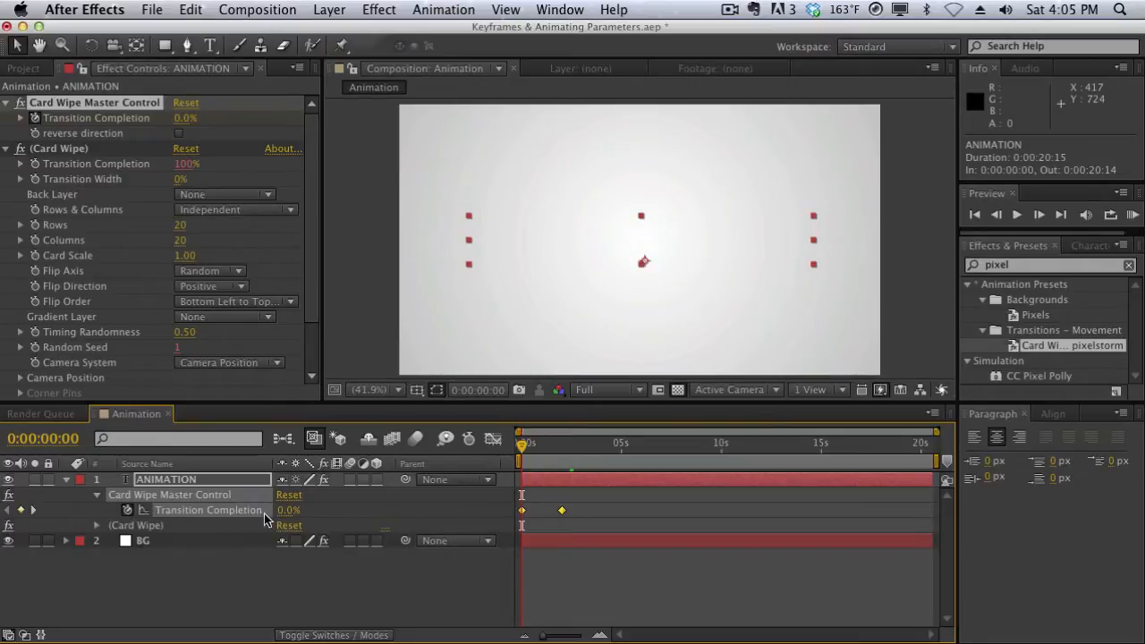
left_click(551, 522)
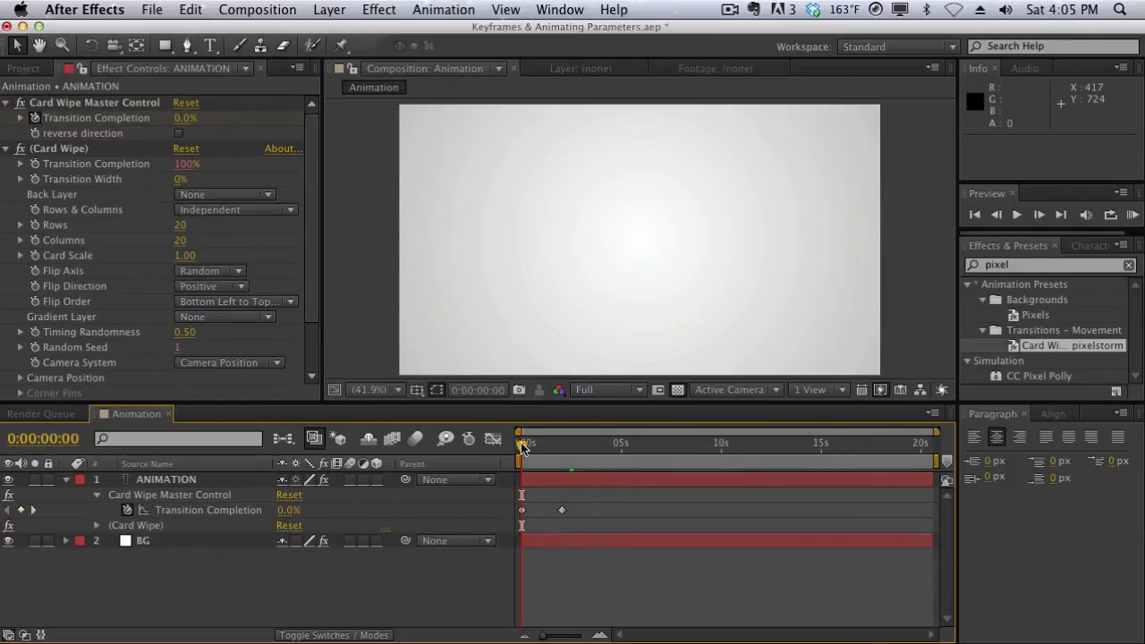
Scrub between the two Transition Completion keyframes to examine how the text assembles, ending at the first frame
left_click_drag(523, 447, 565, 448)
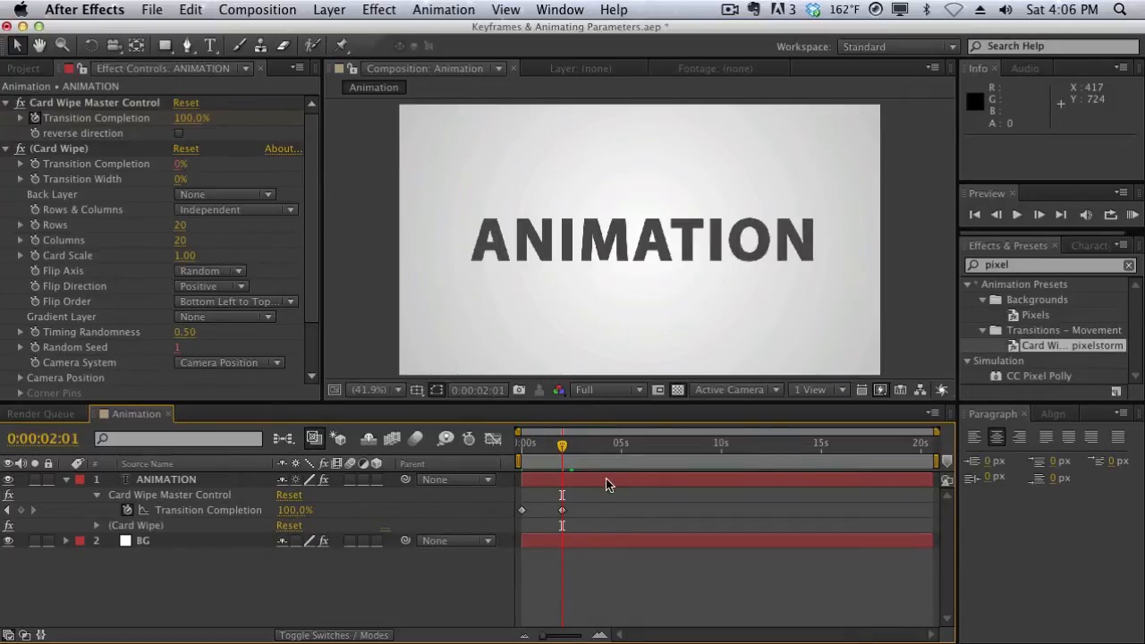
mouse_move(555, 454)
left_mouse_down()
mouse_move(522, 450)
mouse_move(562, 449)
left_mouse_up()
mouse_move(563, 463)
left_mouse_down()
mouse_move(516, 462)
mouse_move(551, 446)
left_mouse_up()
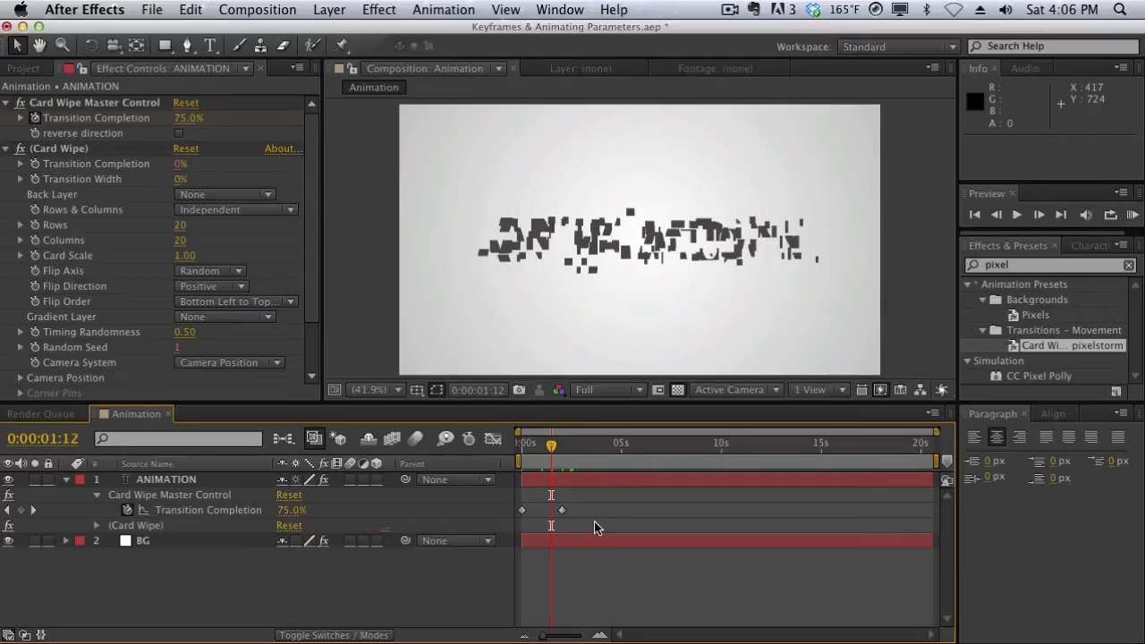
left_click(548, 451)
left_click_drag(549, 455, 537, 457)
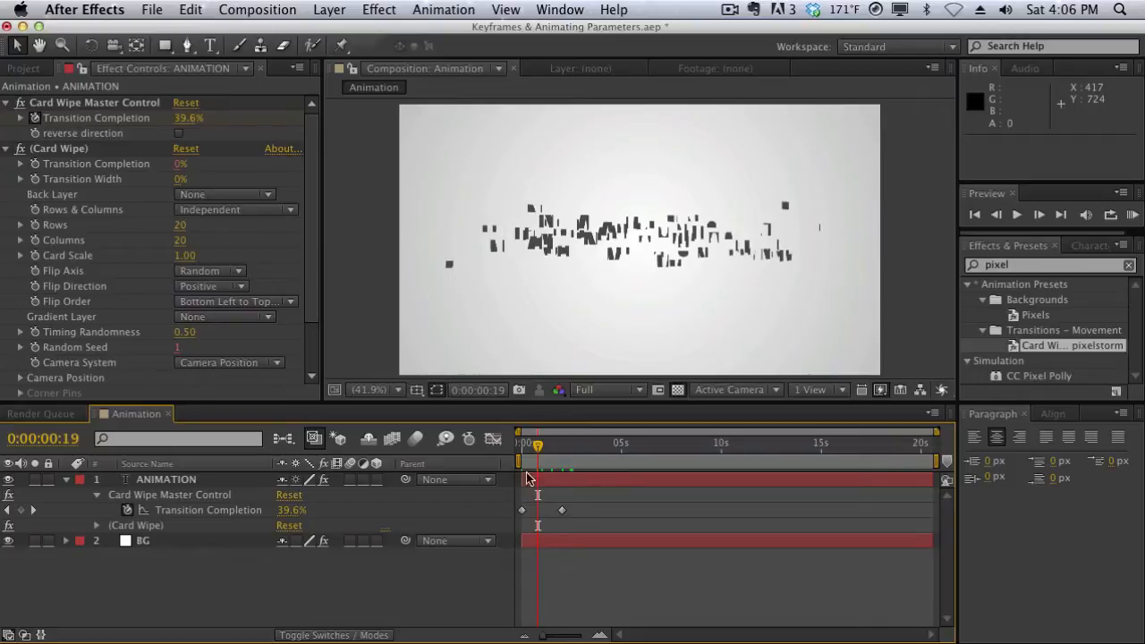
left_click_drag(536, 445, 517, 443)
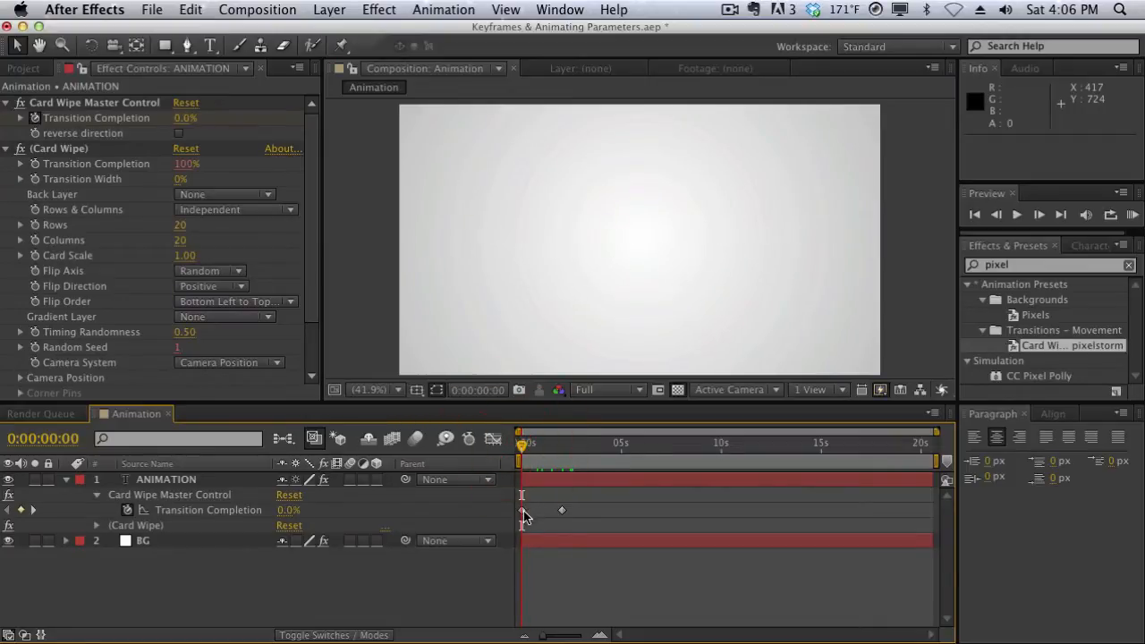
Move the second Transition Completion keyframe out to about 10 seconds and scrub through the lengthened transition
left_click(562, 511)
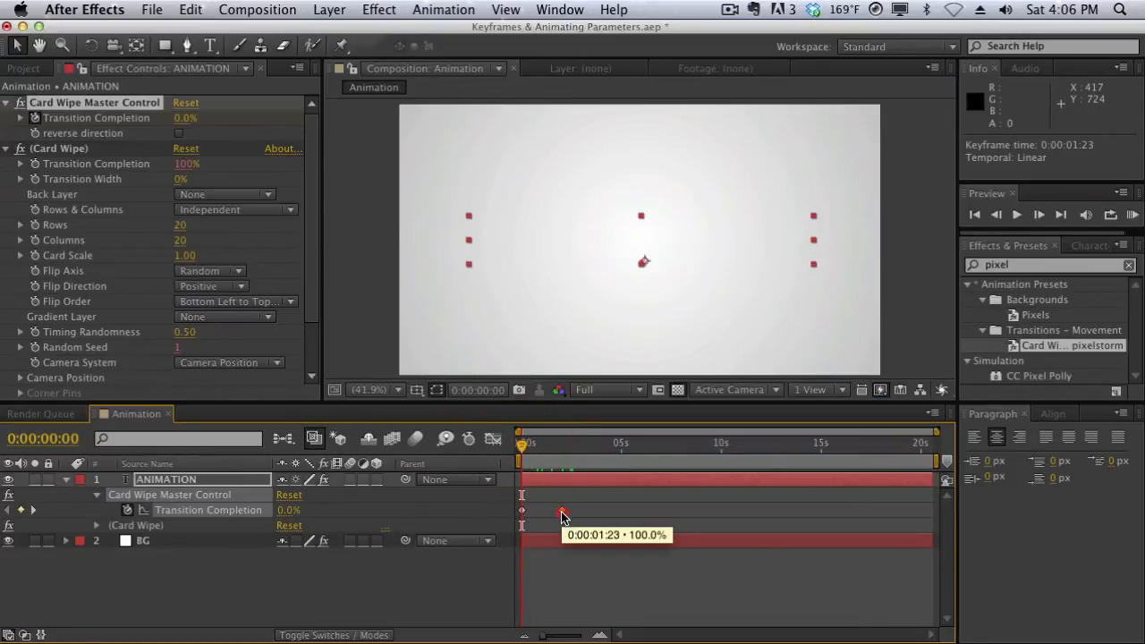
left_click_drag(565, 511, 726, 528)
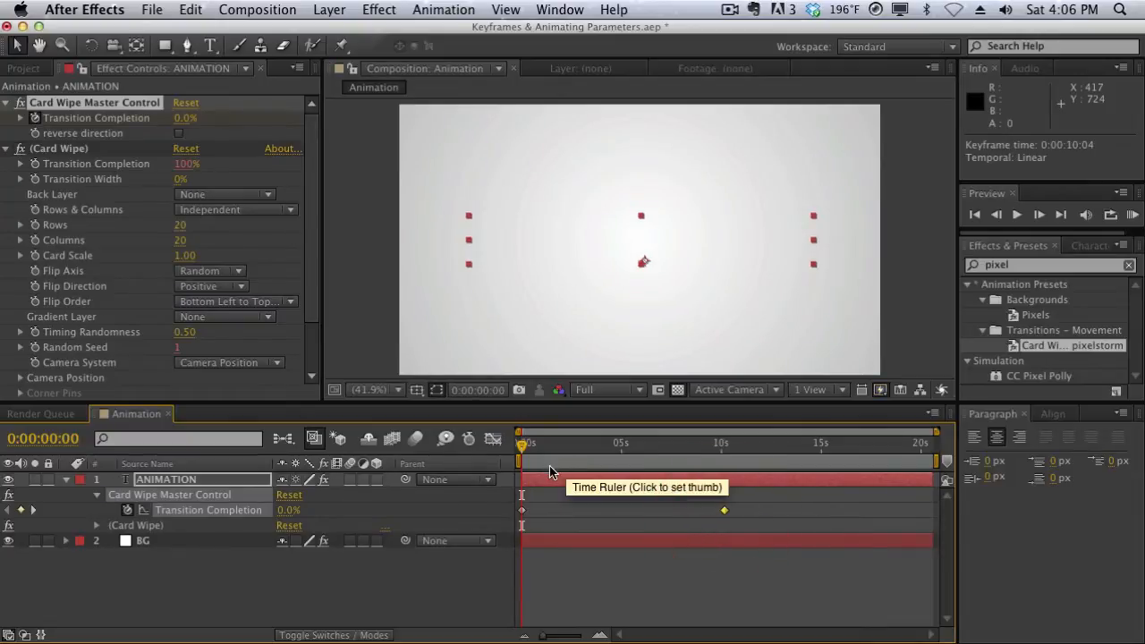
left_click_drag(522, 446, 704, 460)
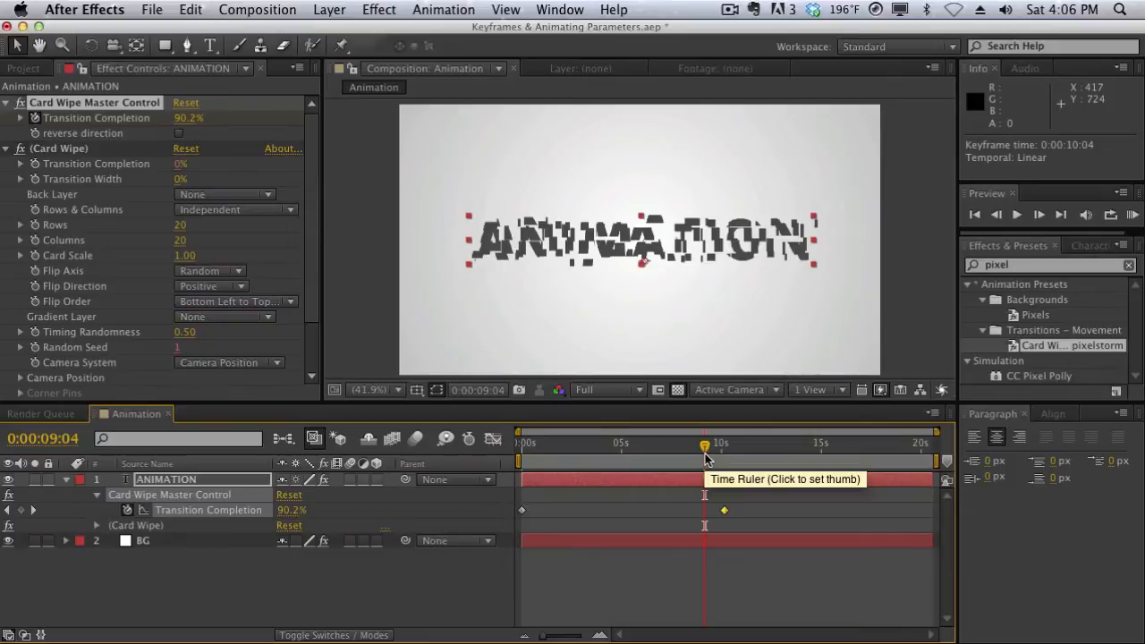
mouse_move(705, 459)
left_mouse_down()
mouse_move(525, 458)
mouse_move(727, 459)
left_mouse_up()
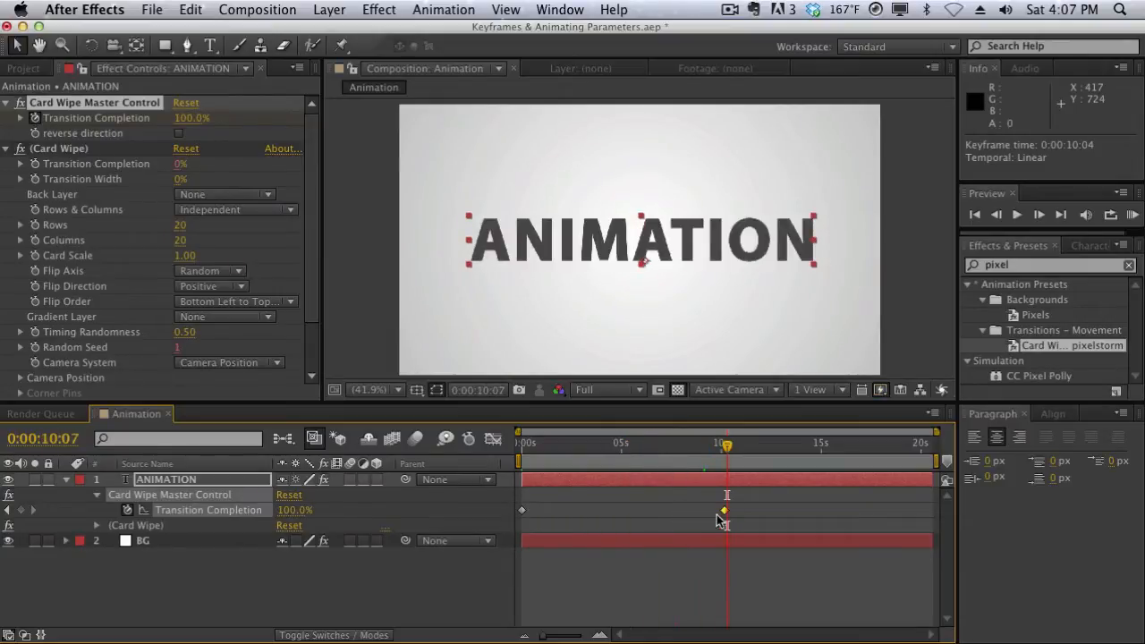
mouse_move(724, 511)
left_mouse_down()
mouse_move(624, 516)
mouse_move(727, 518)
left_mouse_up()
Delete both Transition Completion keyframes from the ANIMATION layer and scrub the timeline to check the text
left_click_drag(749, 512, 522, 535)
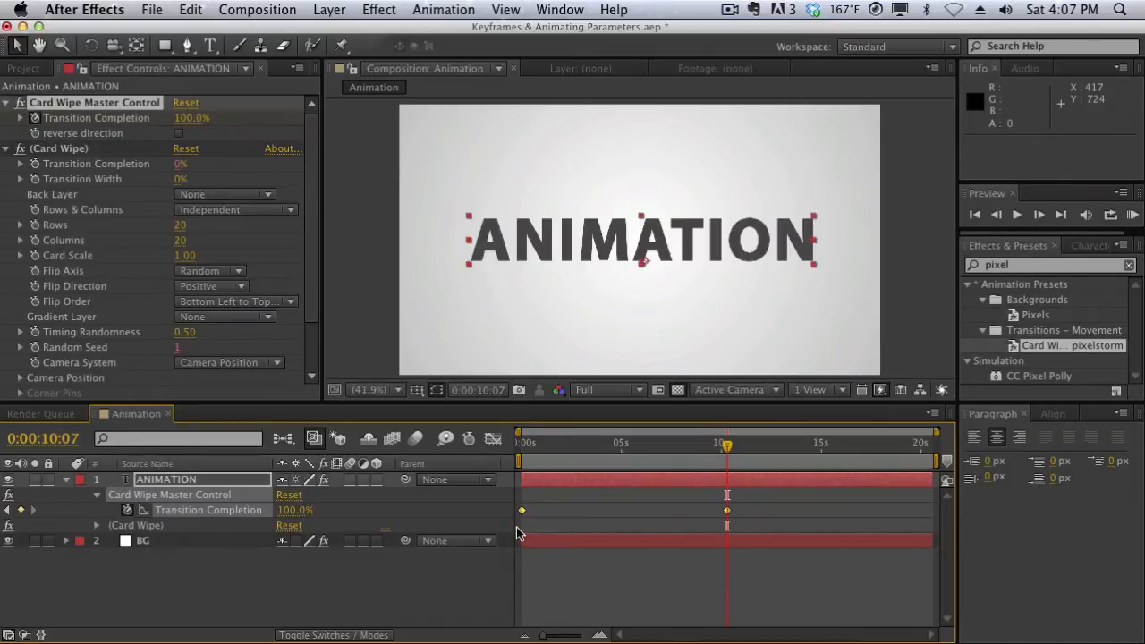
key("Delete")
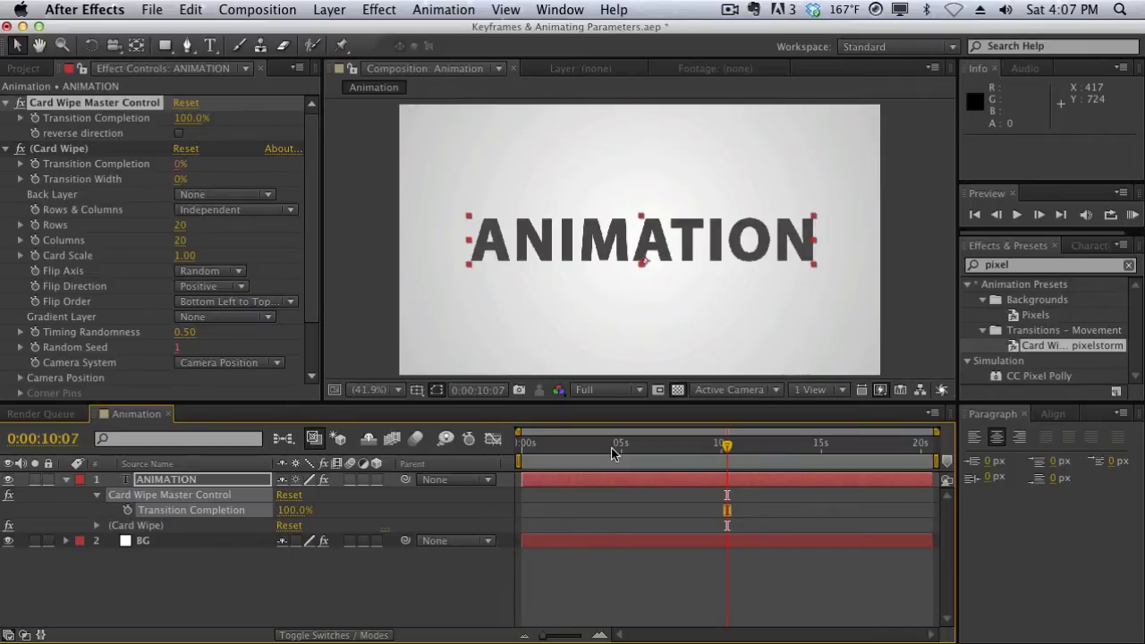
left_click_drag(612, 448, 687, 445)
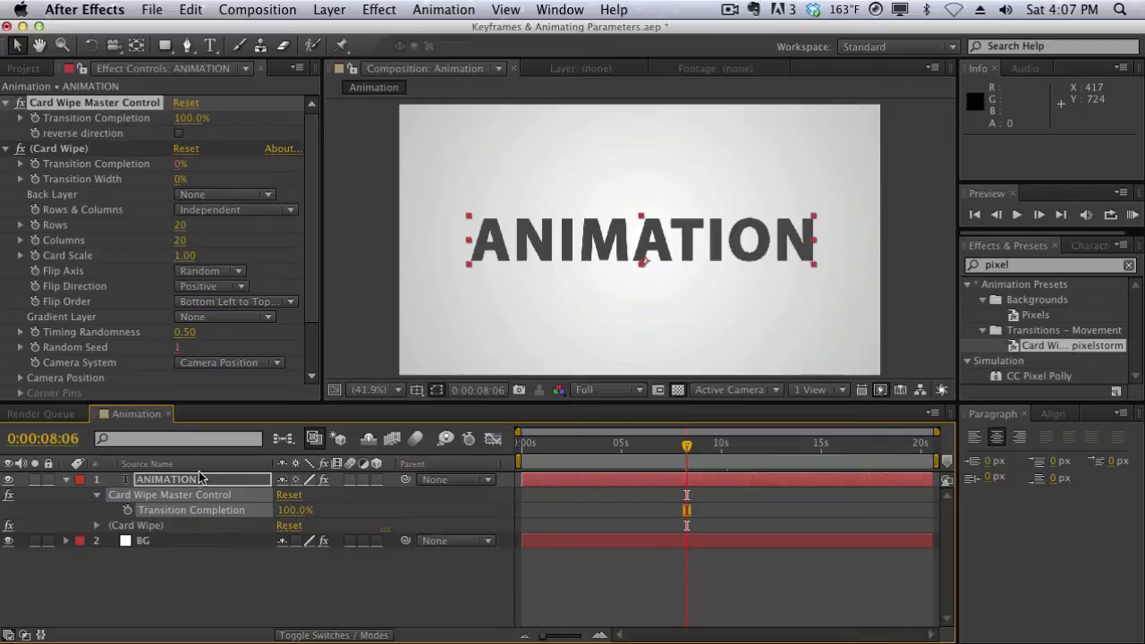
Enable keyframing for Transition Completion under Card Wipe Master Control at 0:00:00:00, with the (Card Wipe) effect's settings collapsed
left_click_drag(671, 448, 522, 454)
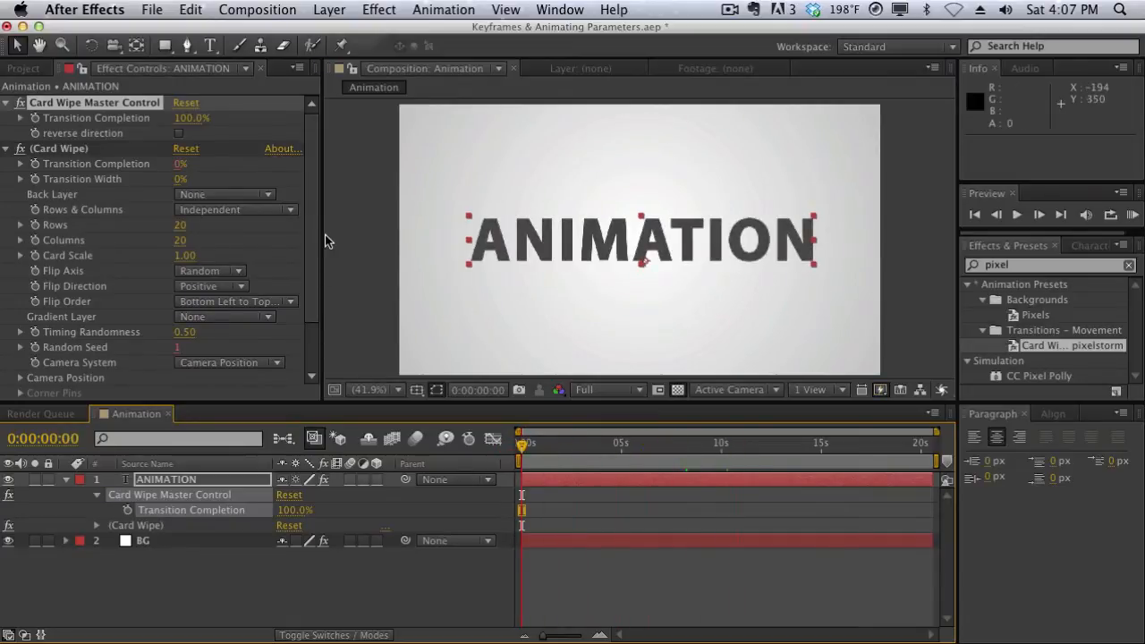
left_click(8, 151)
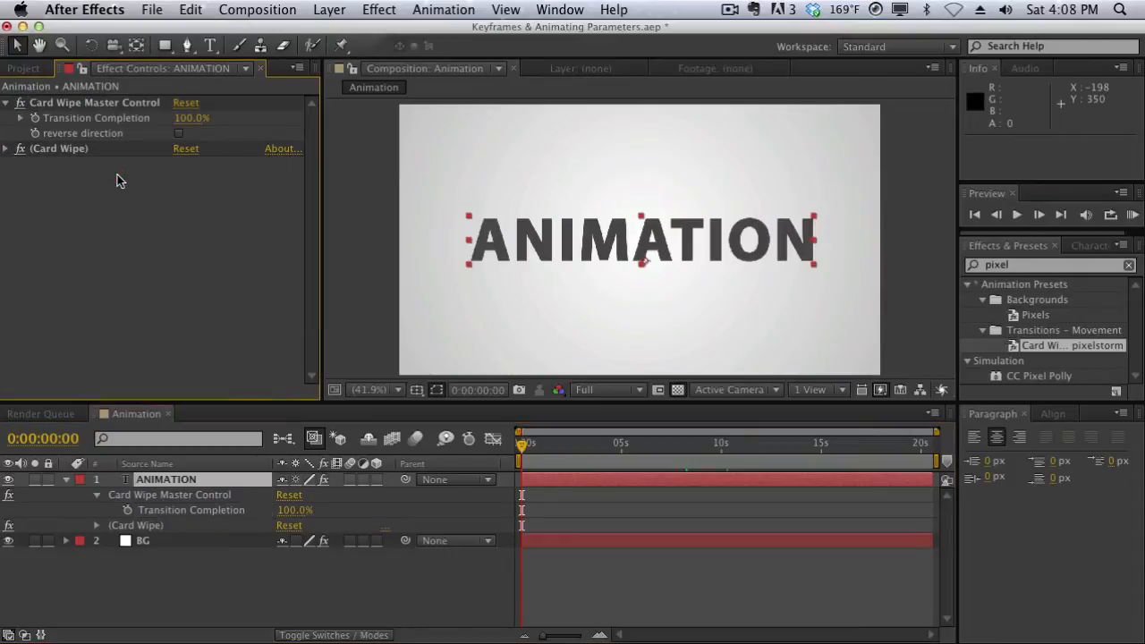
left_click(105, 104)
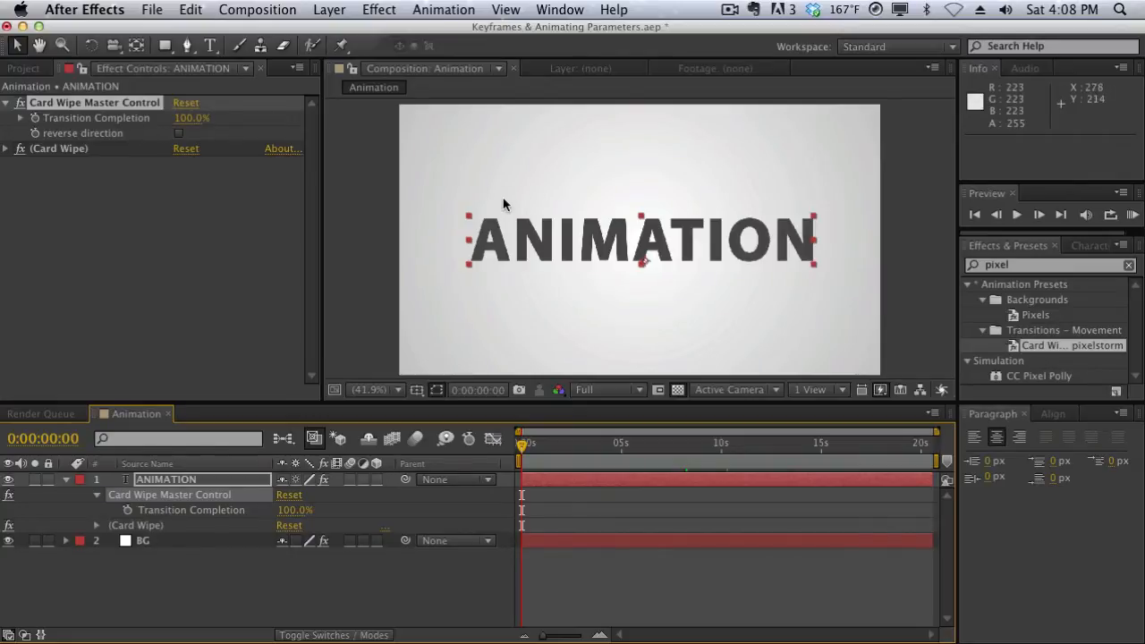
left_click(34, 118)
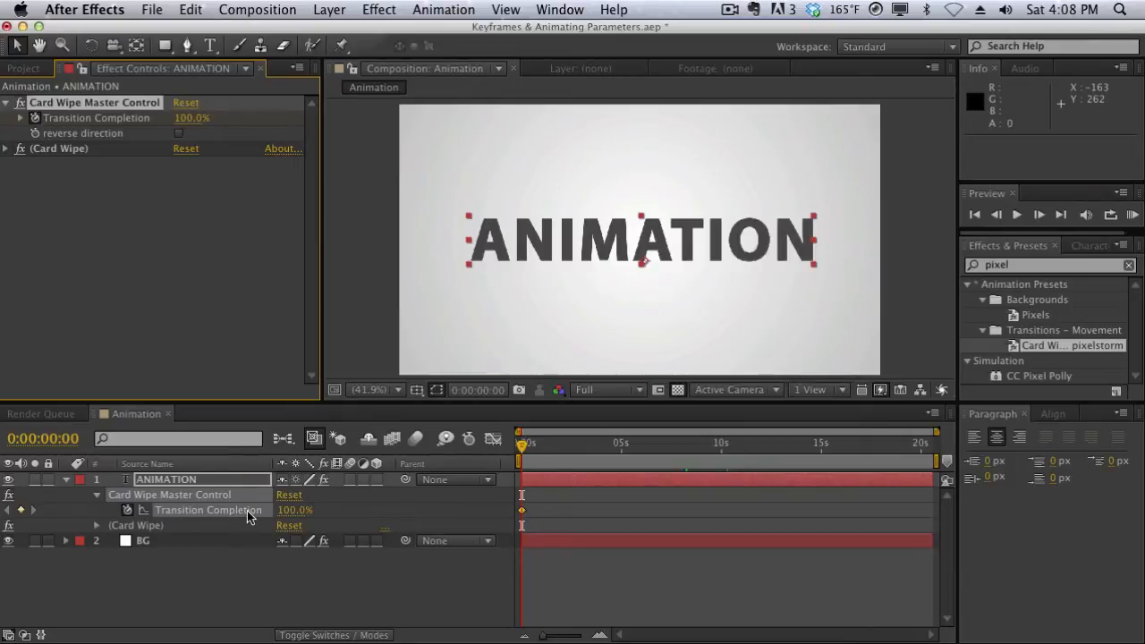
left_click(163, 243)
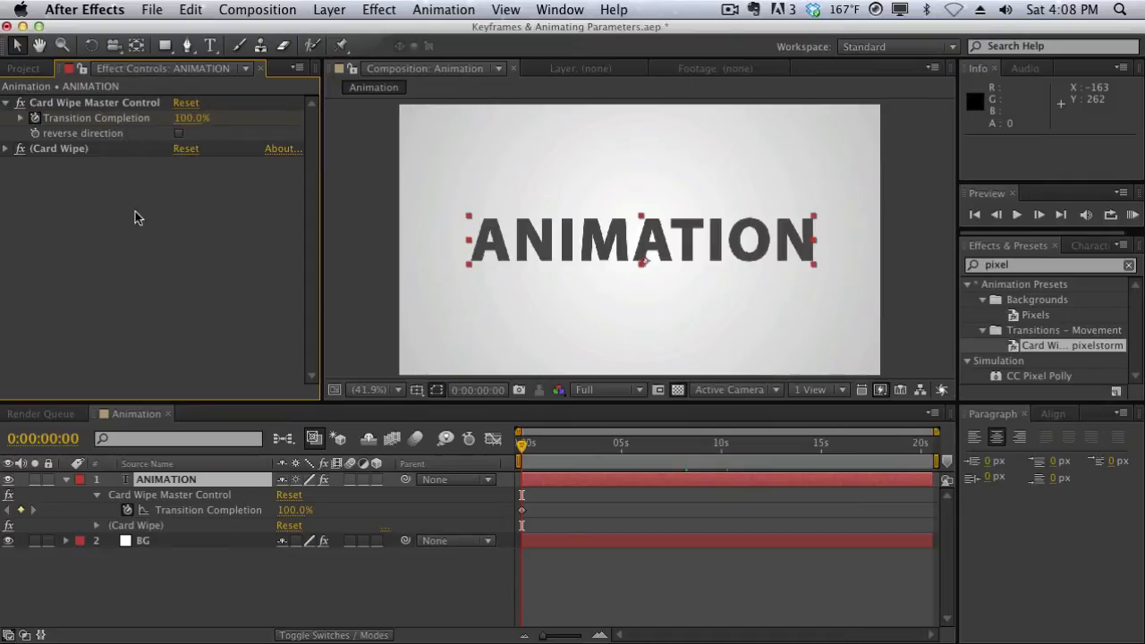
Collapse the ANIMATION layer in the timeline and reopen its animated effect properties with the (Card Wipe) group closed
left_click(65, 480)
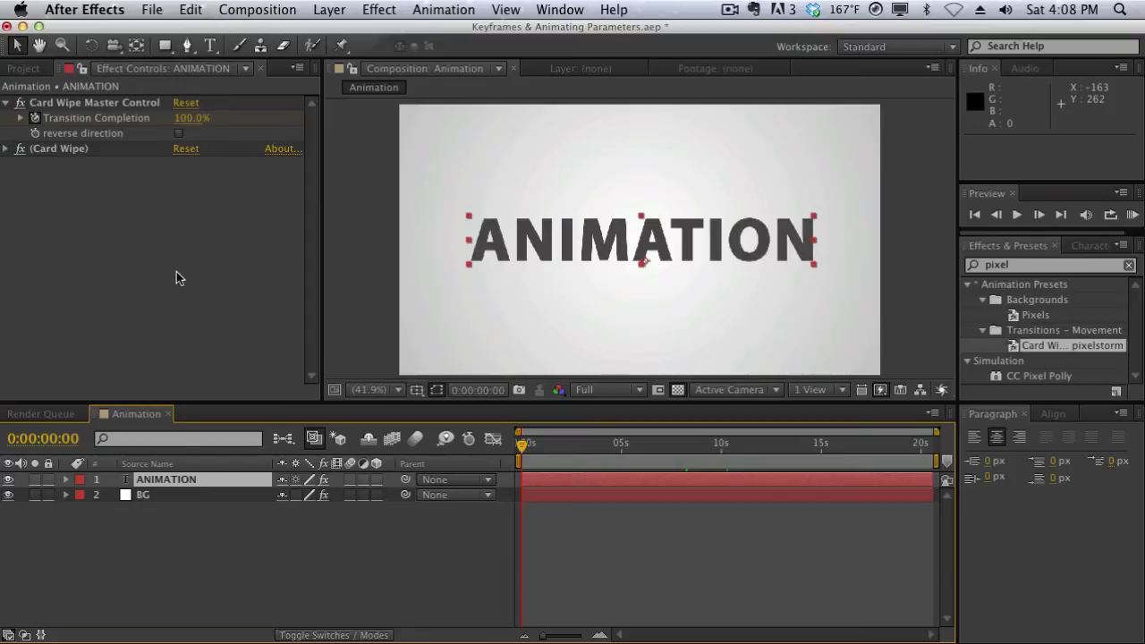
left_click(186, 484)
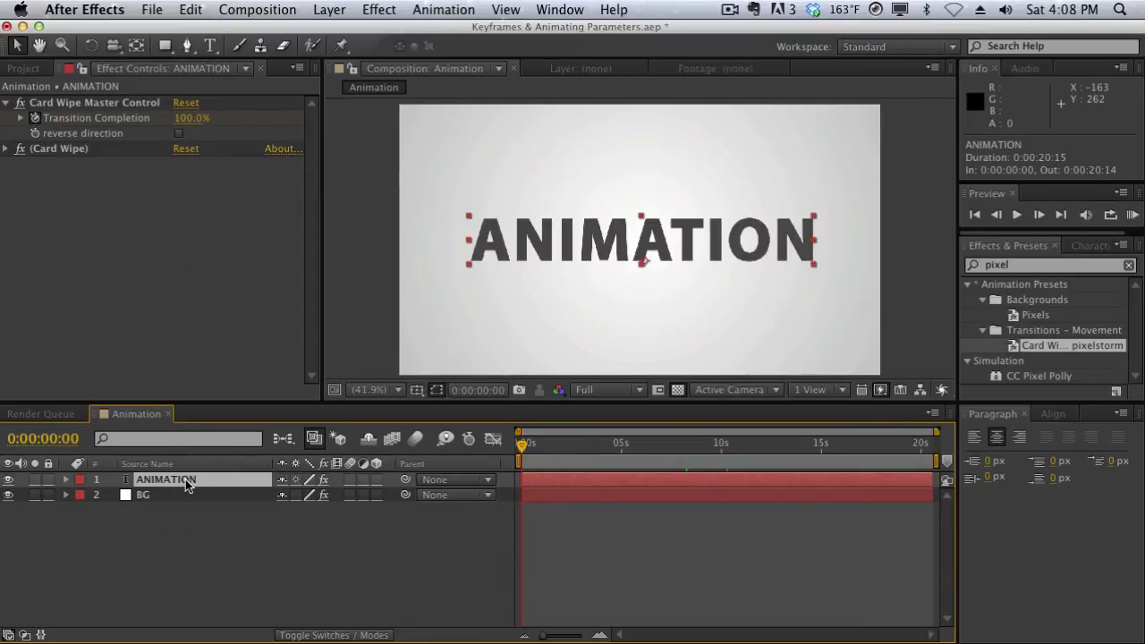
key("e")
key("e")
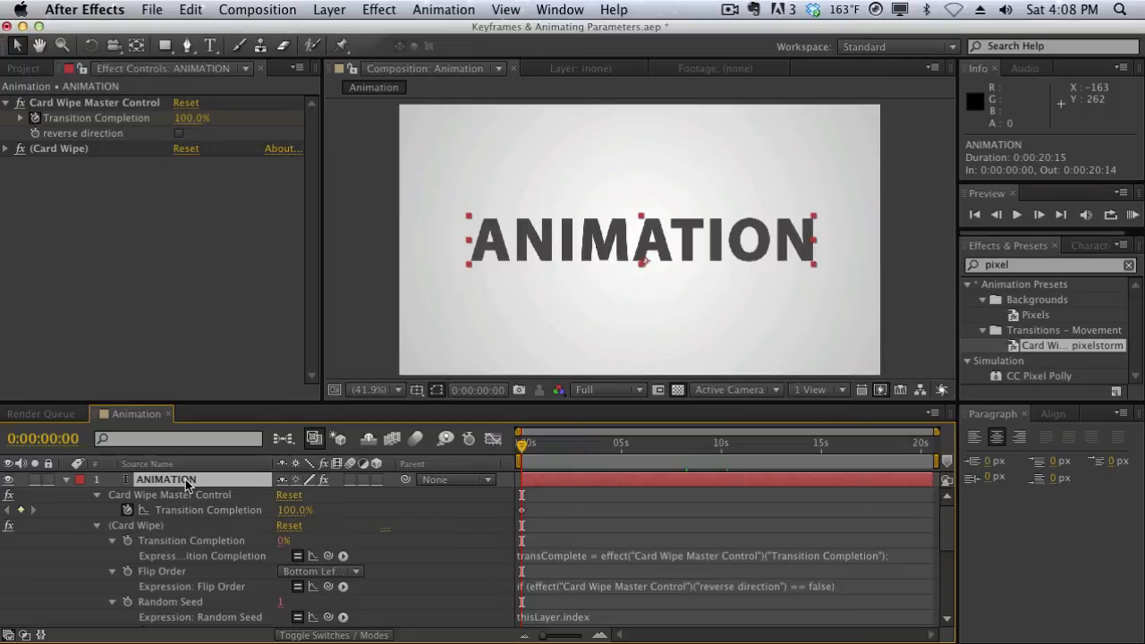
left_click(97, 525)
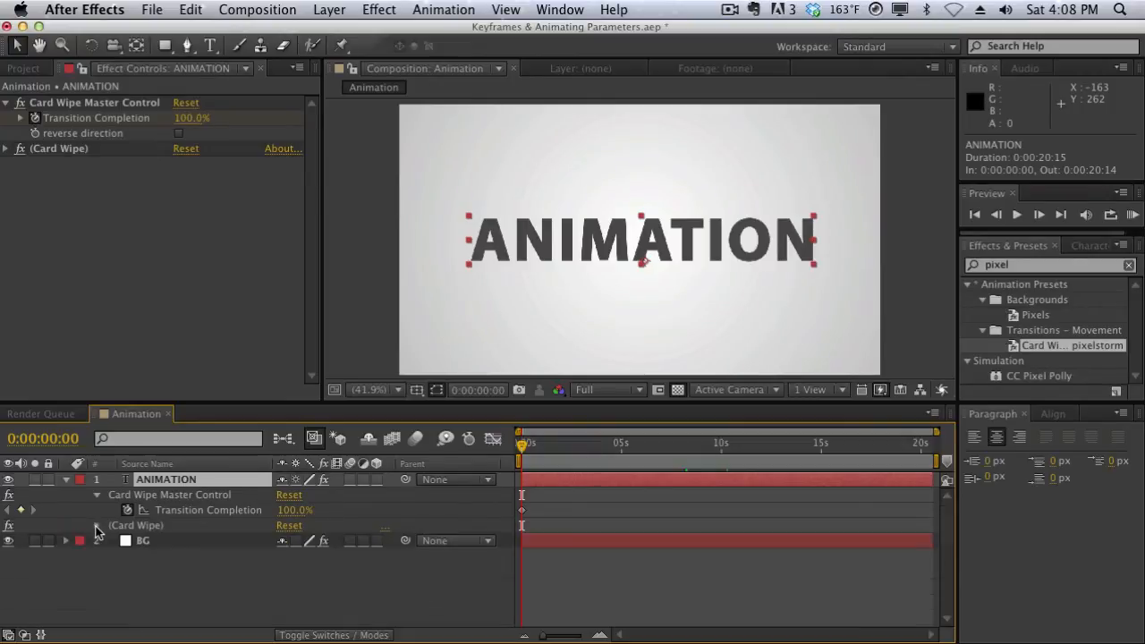
Add a Transition Completion keyframe at 0:00:10:00 on the ANIMATION layer and set its value to 0%
left_click_drag(527, 444, 722, 449)
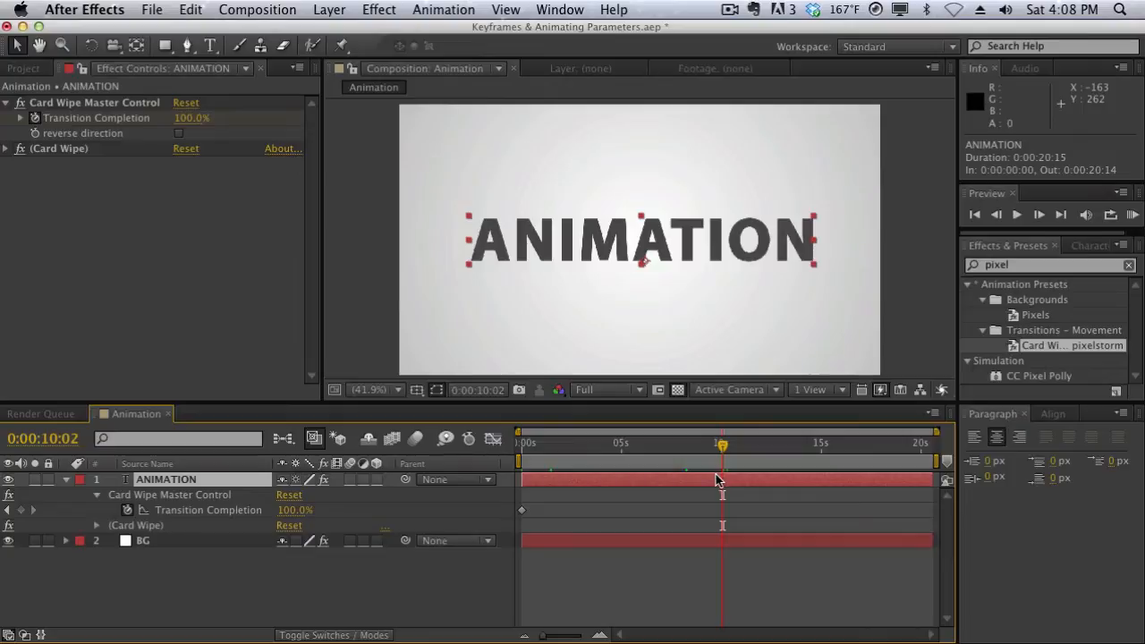
left_click_drag(723, 445, 723, 440)
left_click(21, 510)
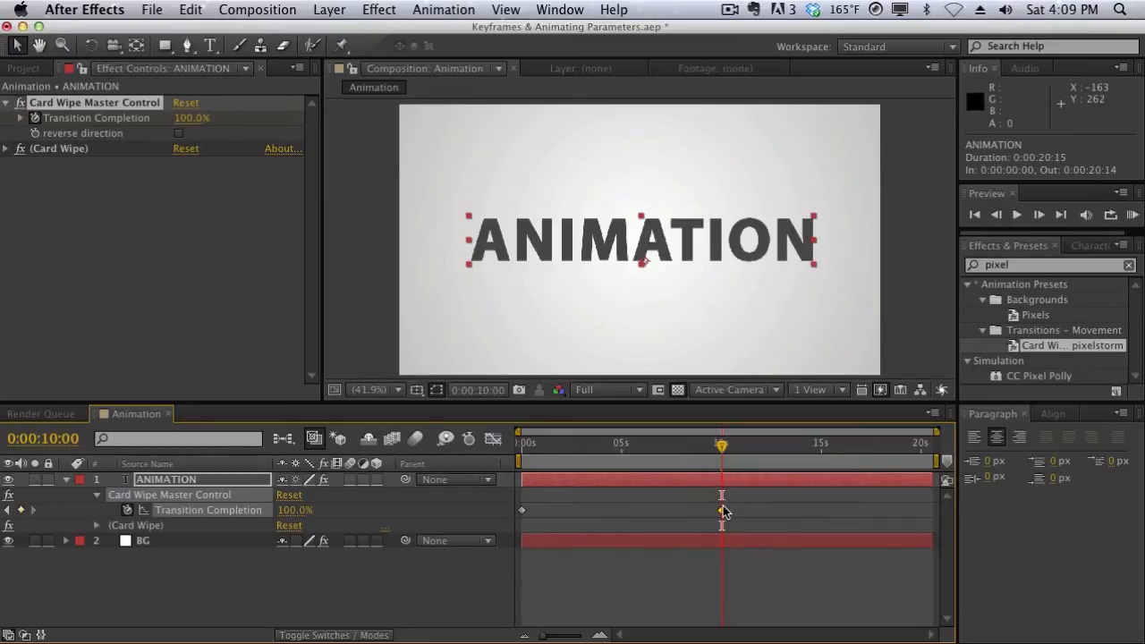
left_click(302, 514)
type("0")
key("Return")
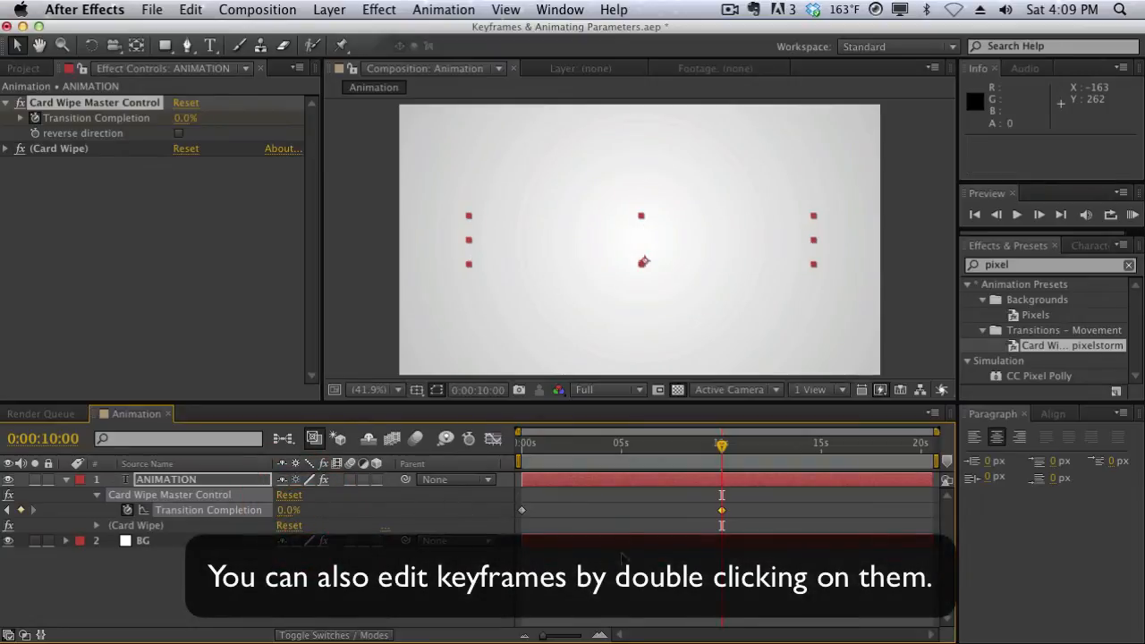
Scrub through the animation and add a Transition Completion keyframe at 0:00:02:15 on the ANIMATION layer with a value of 80%
left_click_drag(620, 444, 493, 450)
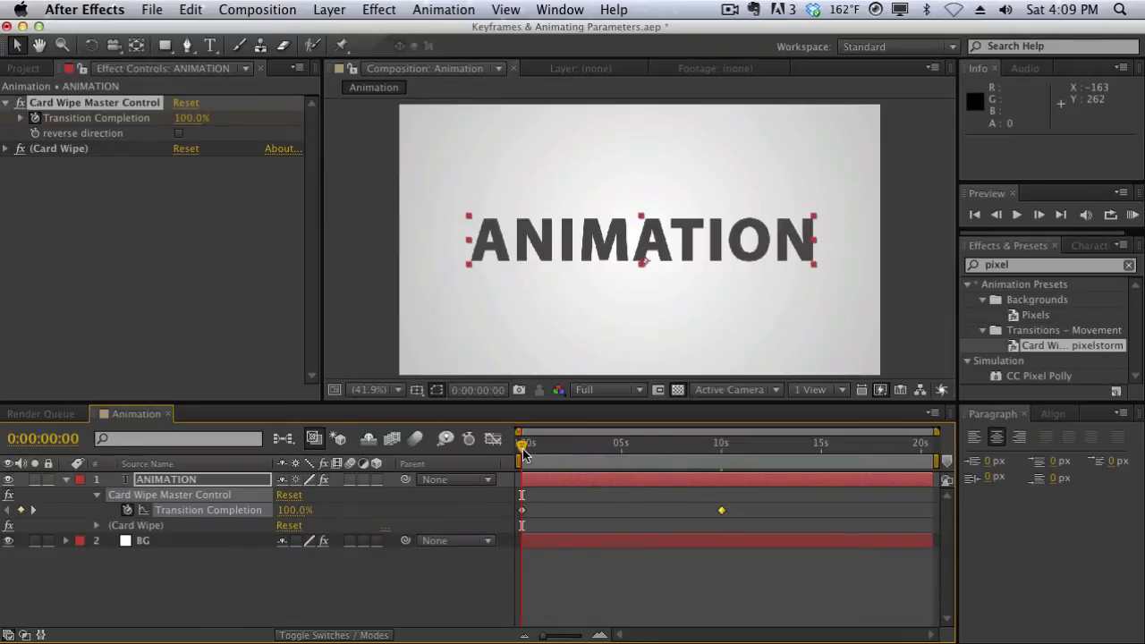
left_click_drag(524, 447, 621, 447)
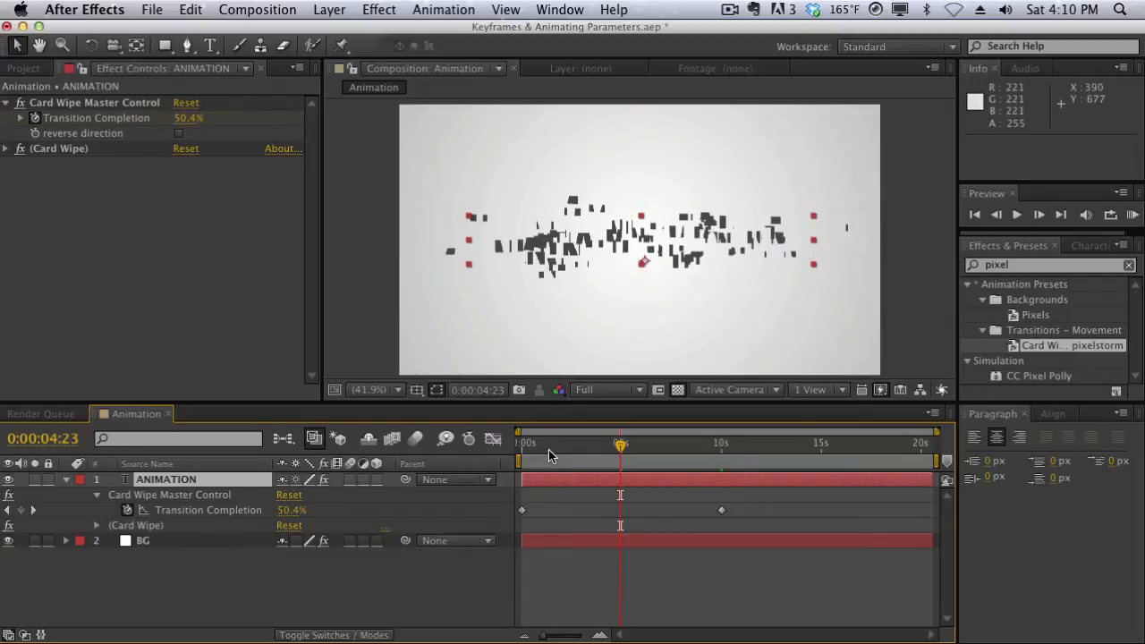
left_click(620, 445)
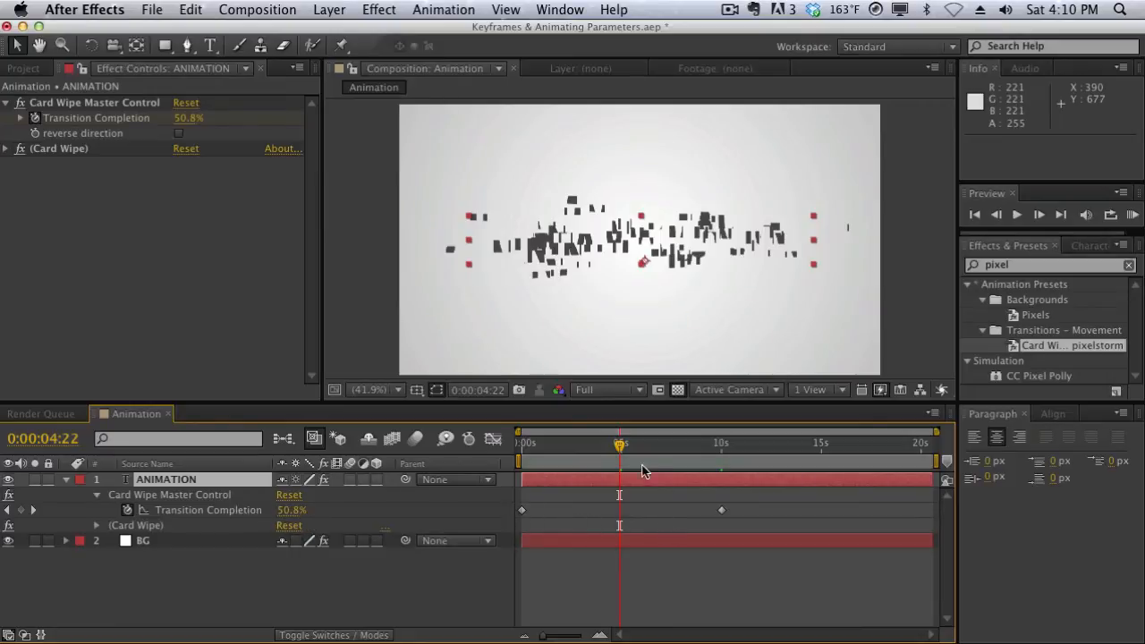
left_click_drag(620, 445, 574, 452)
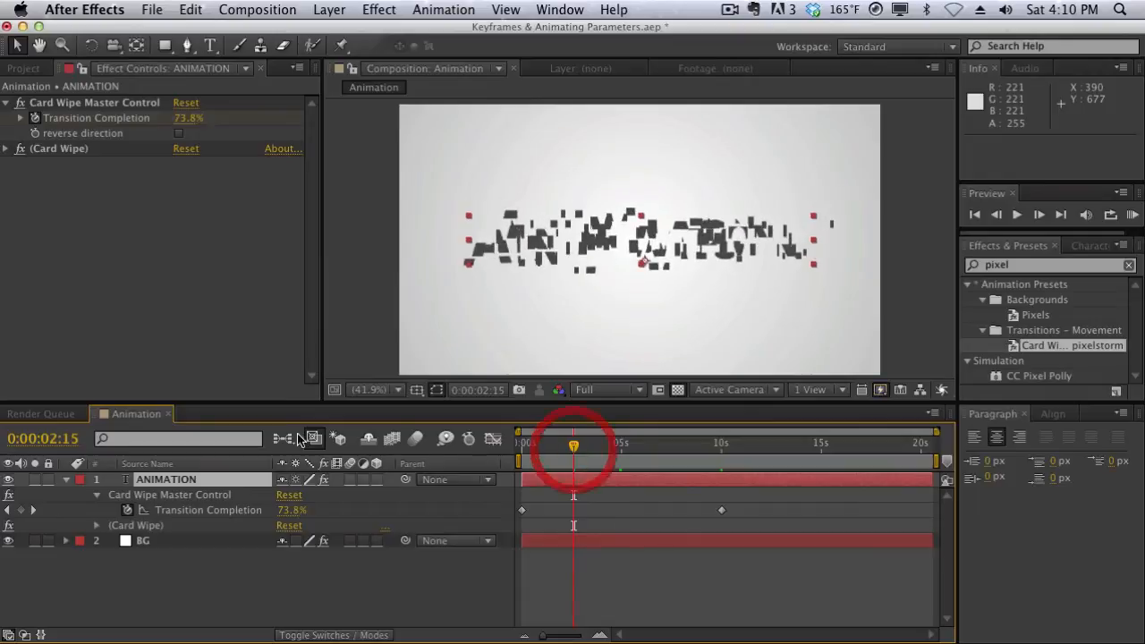
left_click(294, 510)
type("80")
key("Return")
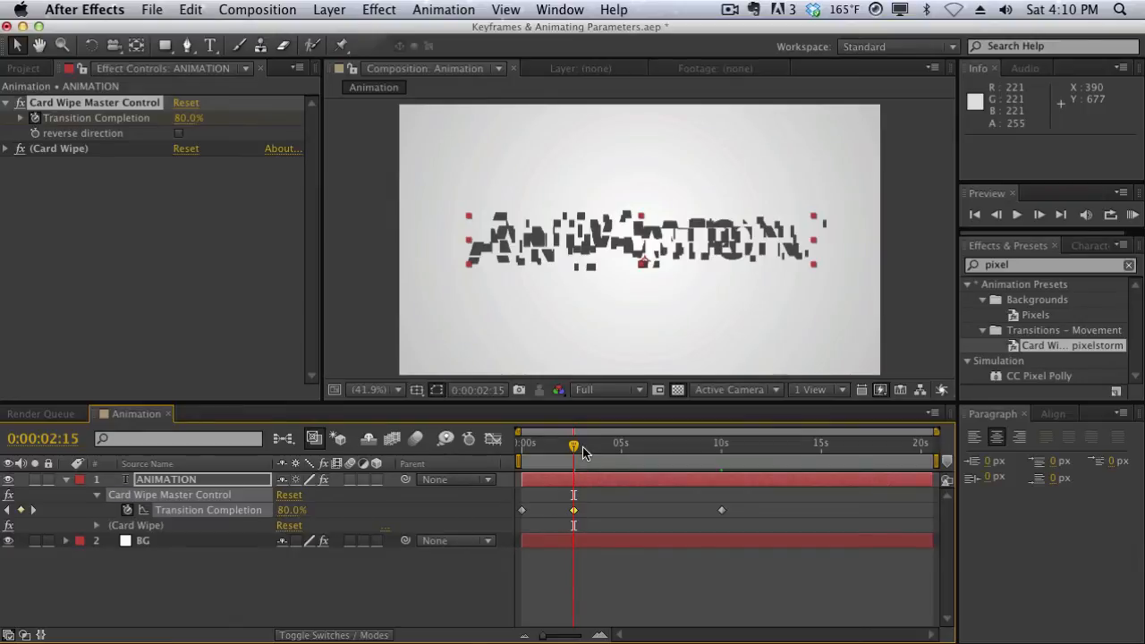
Add a Transition Completion keyframe at 0:00:07:00 on the ANIMATION layer with a value of 25%
left_click_drag(573, 445, 662, 452)
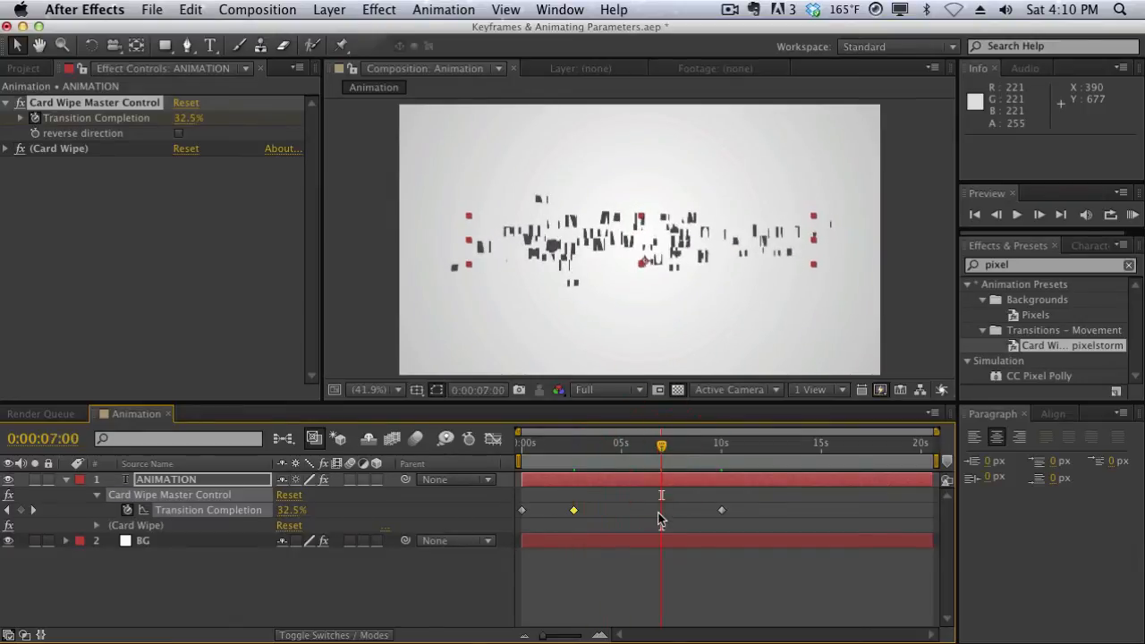
left_click(291, 510)
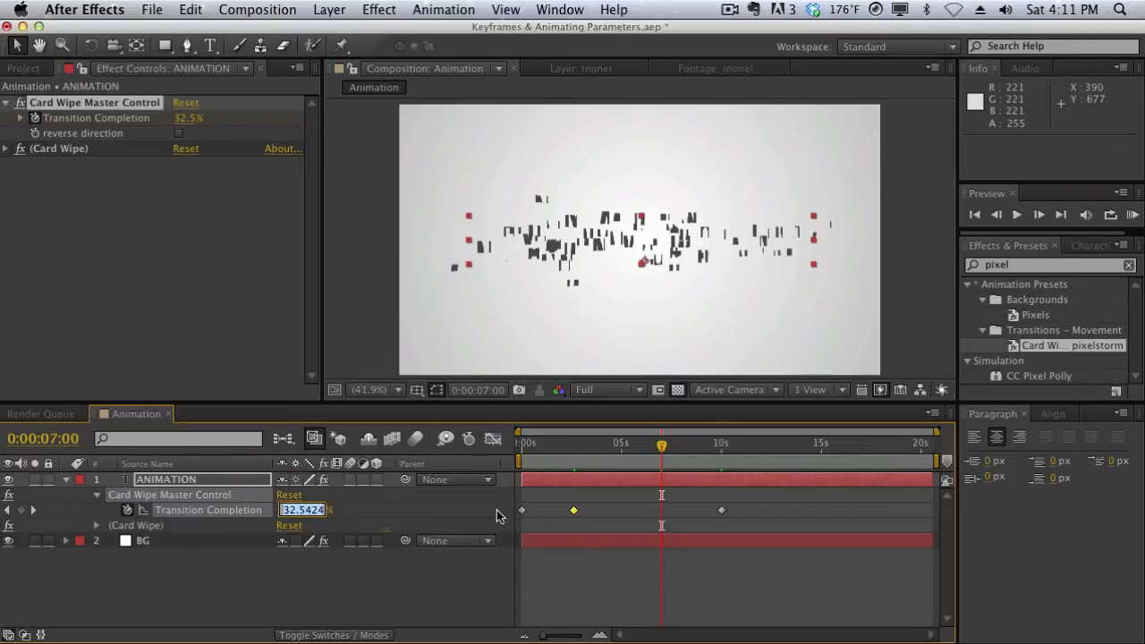
type("25")
key("Return")
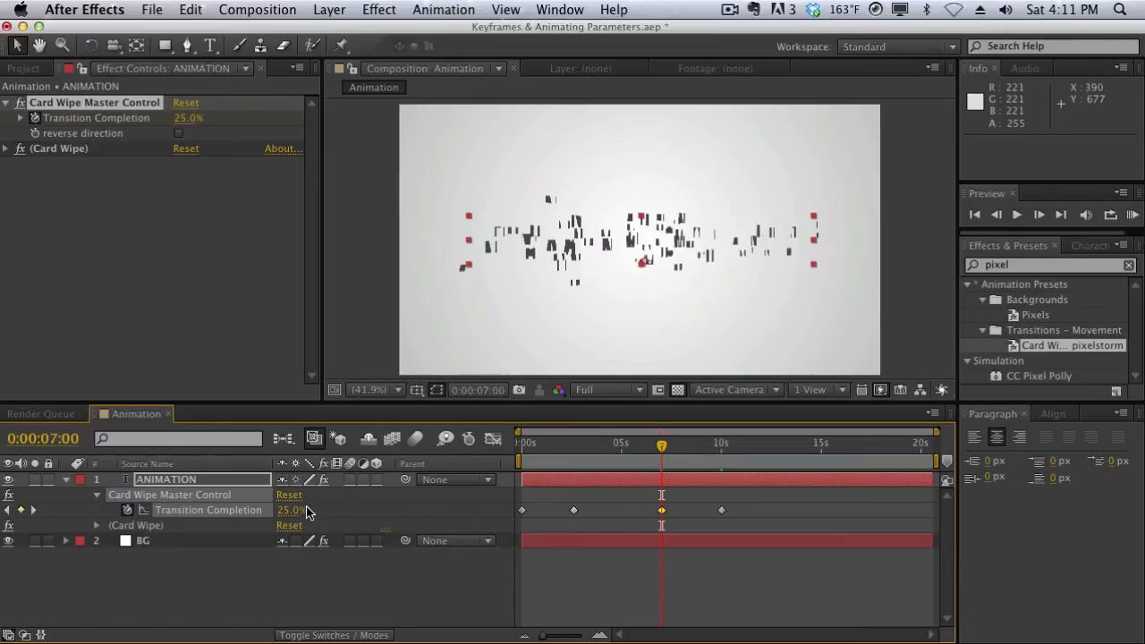
Review the animation in the timeline, and set Transition Completion to 55% at 0:00:09:21 under Card Wipe Master Control
left_click(572, 447)
left_click_drag(572, 452, 496, 448)
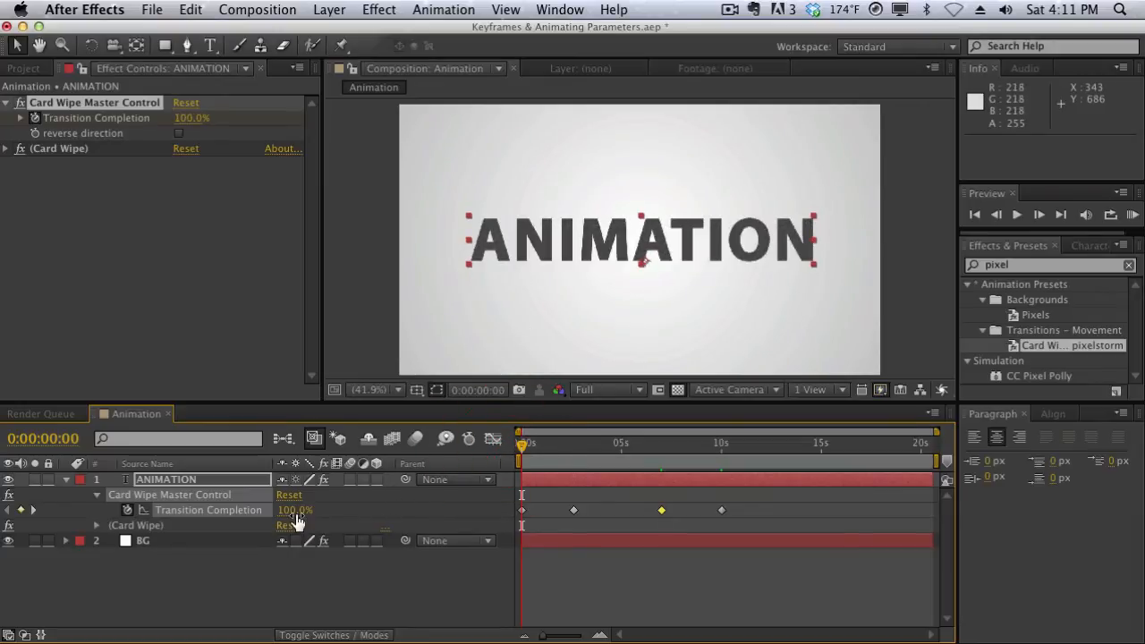
left_click_drag(524, 444, 723, 456)
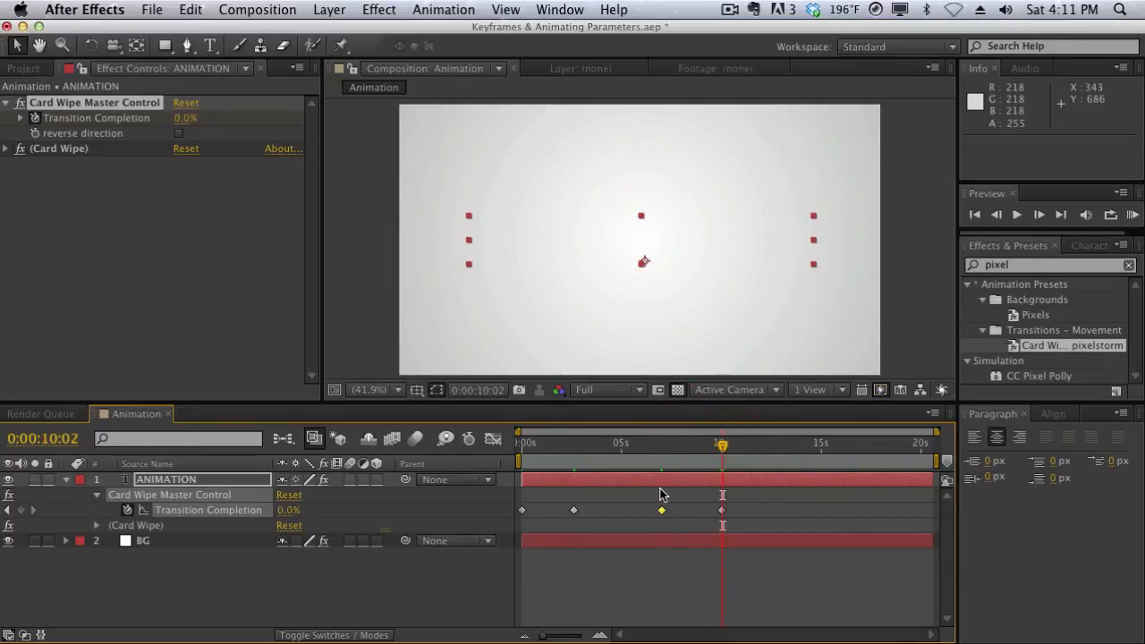
left_click_drag(719, 447, 719, 447)
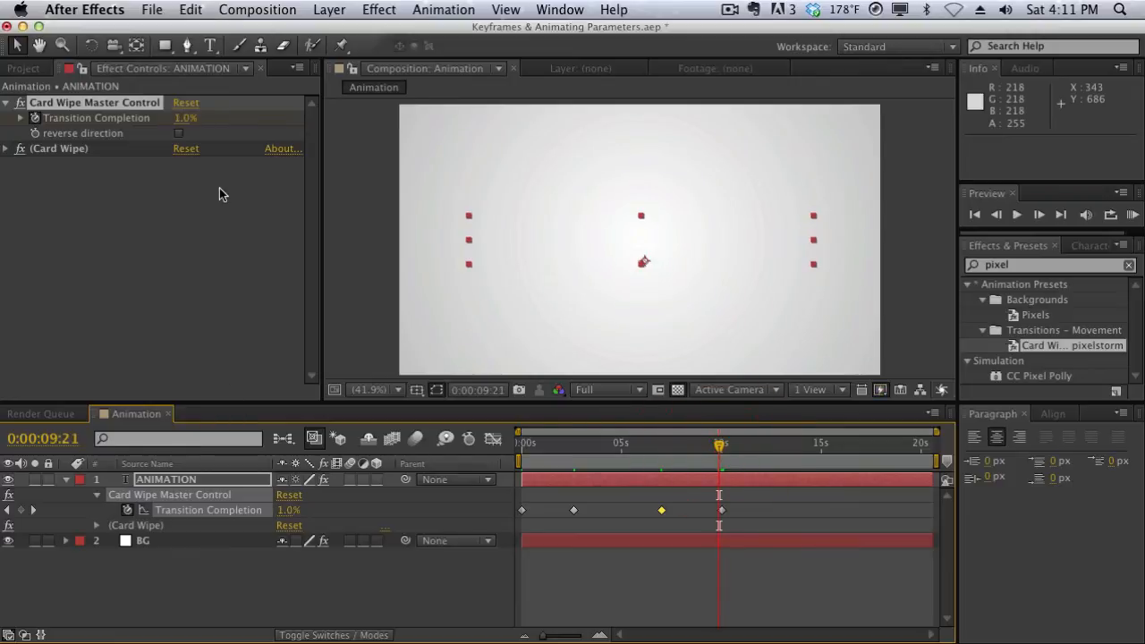
left_click(186, 117)
type("55")
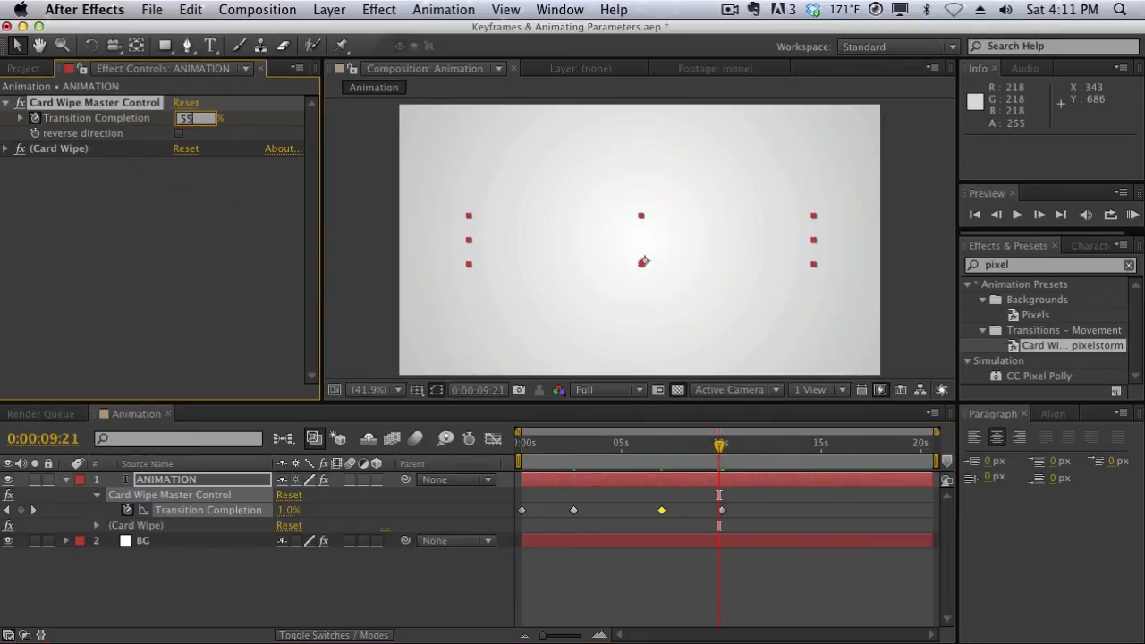
key("Return")
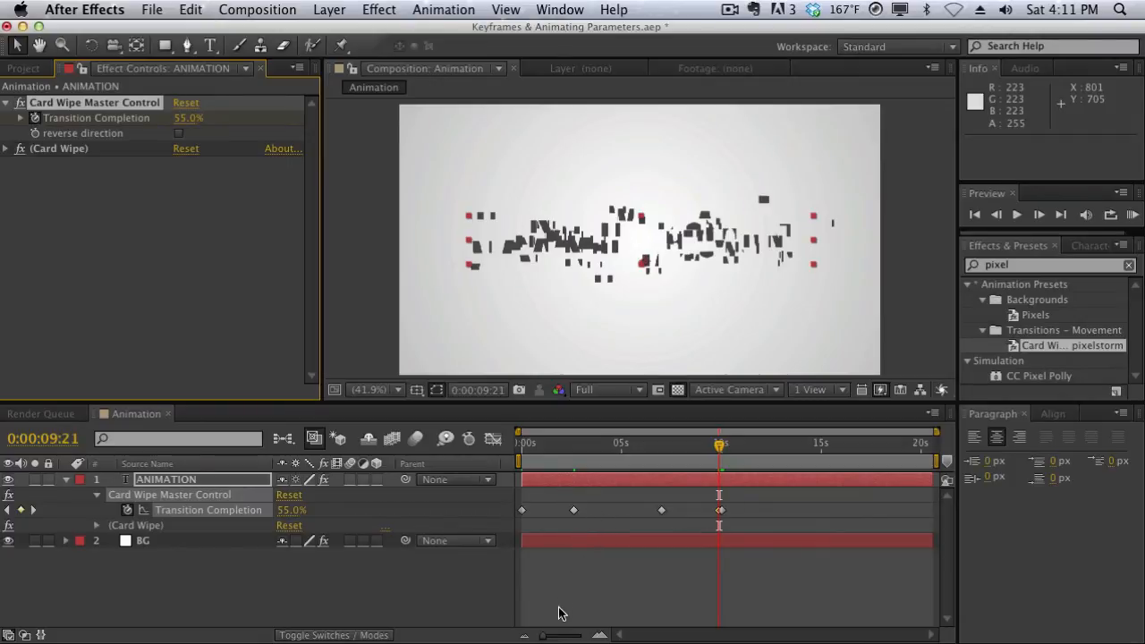
Move the 55% Transition Completion keyframe three frames earlier, to 0:00:09:18, and undo the last keyframe movement
left_click_drag(549, 637, 587, 636)
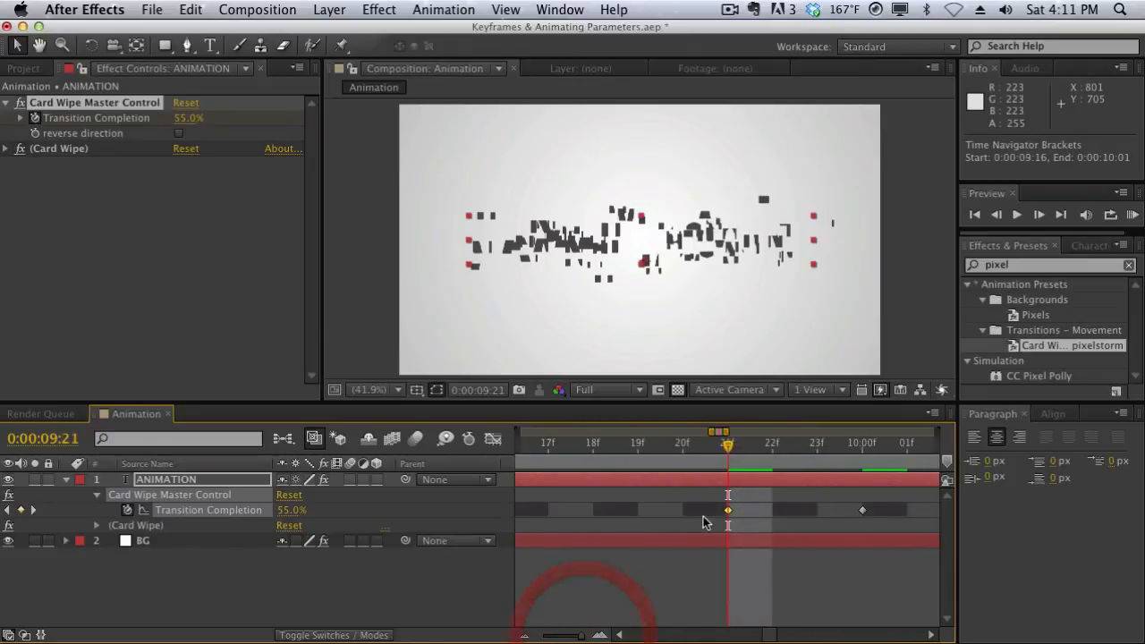
left_click_drag(728, 510, 593, 511)
left_click_drag(582, 637, 535, 633)
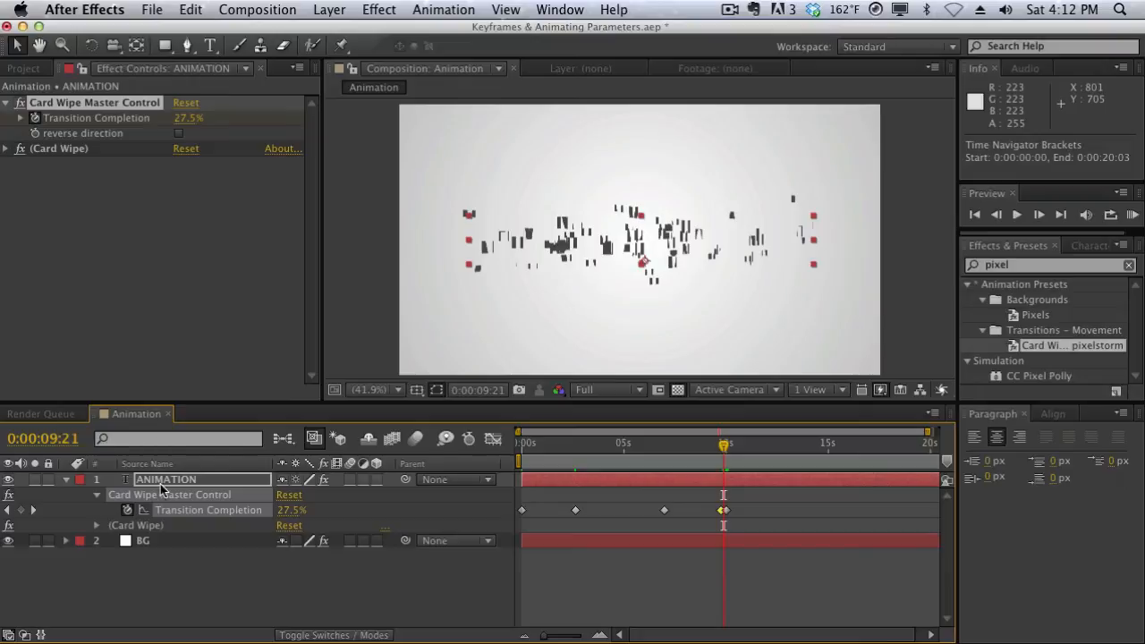
key("super+z")
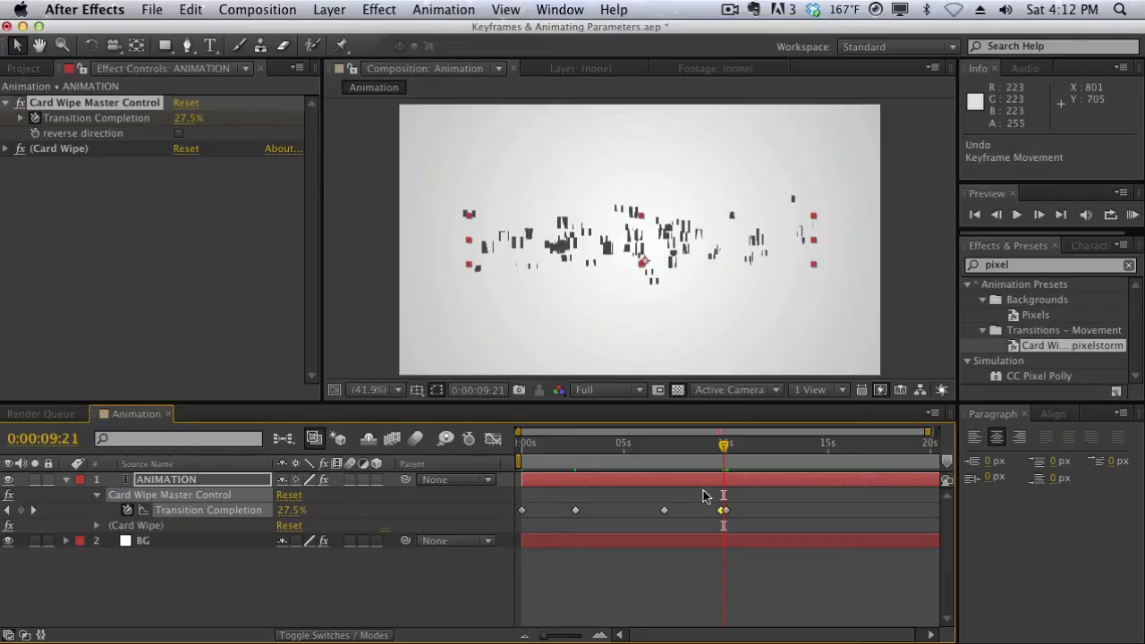
Examine the Keyframe Assistant options for the Transition Completion keyframe at 0:00:07:00 without applying any
left_click_drag(707, 446, 670, 452)
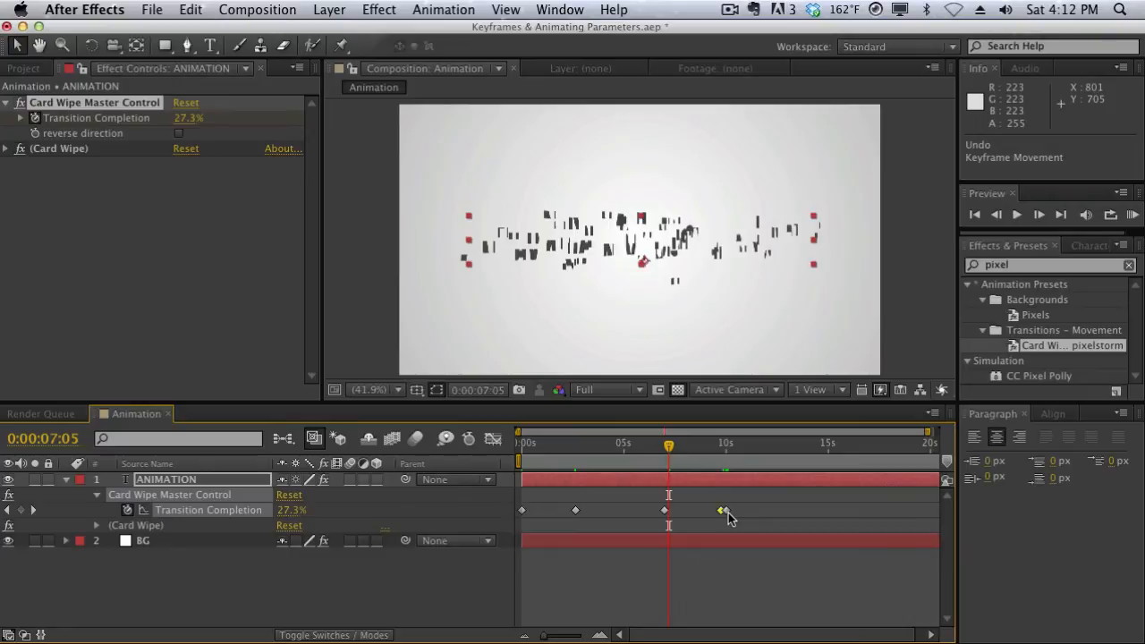
left_click(660, 510)
left_click(661, 511)
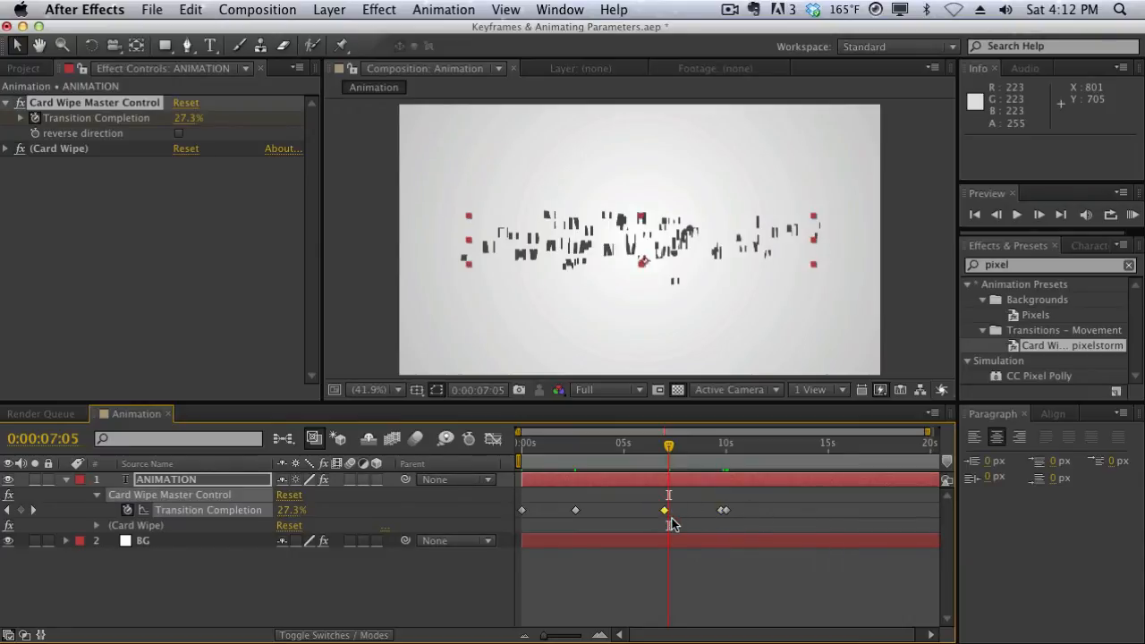
right_click(664, 510)
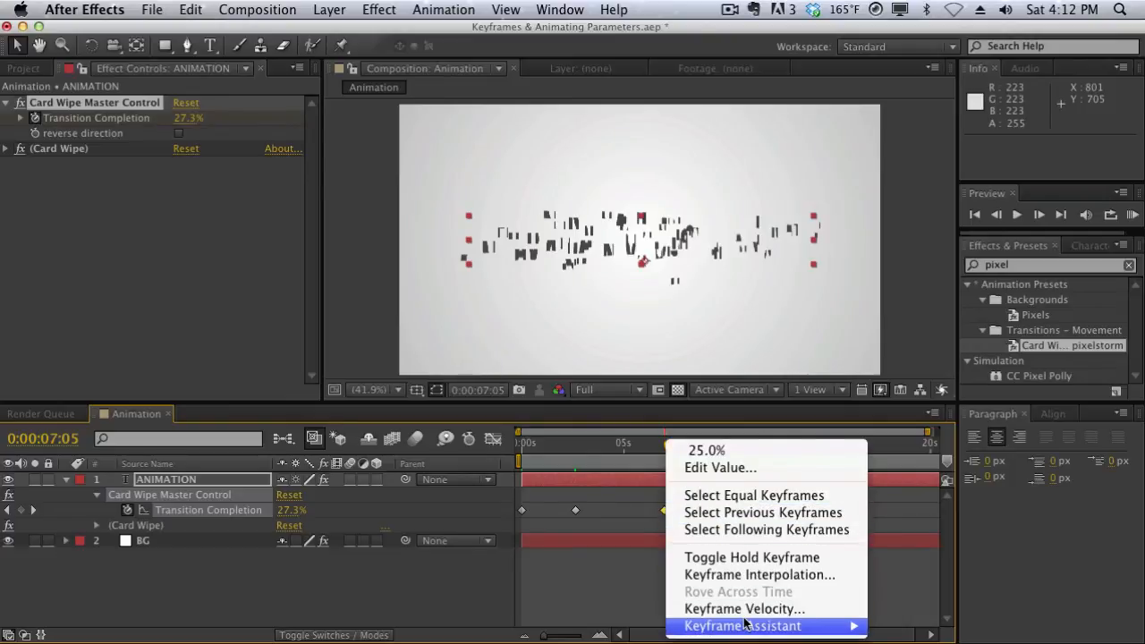
mouse_move(788, 628)
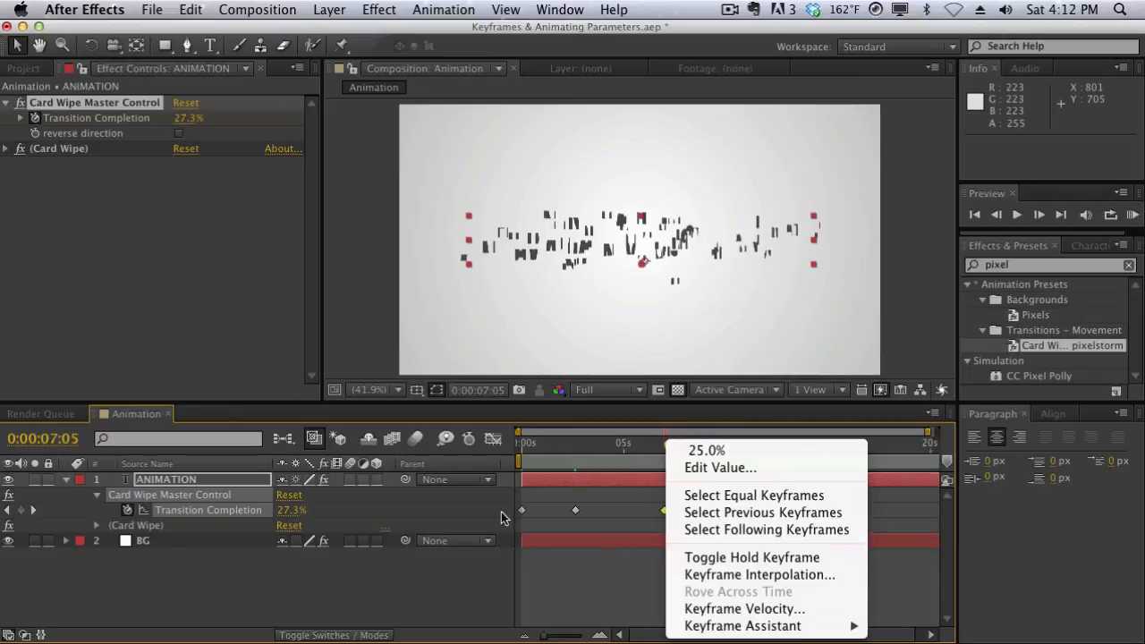
left_click(551, 451)
Scrub the timeline through to 0:00:10:02 and delete the 55% Transition Completion keyframe just before ten seconds
left_click(542, 447)
left_click_drag(541, 451, 727, 451)
left_click(721, 517)
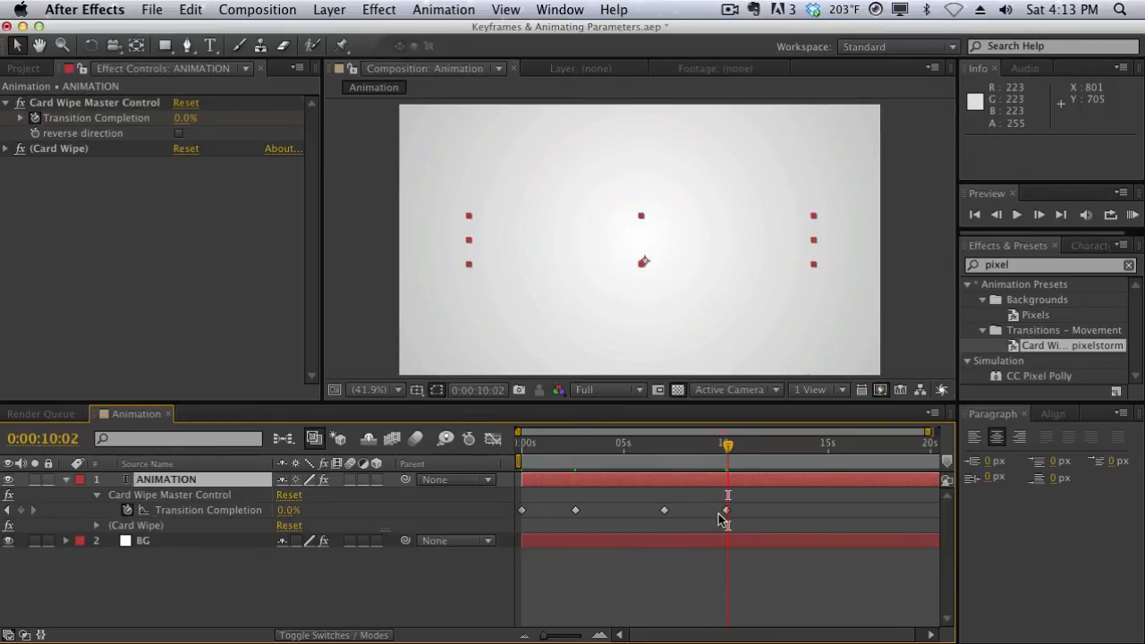
Apply Easy Ease Out to the last Transition Completion keyframe at 0:00:10:00
left_click(697, 452)
left_click_drag(697, 452, 673, 452)
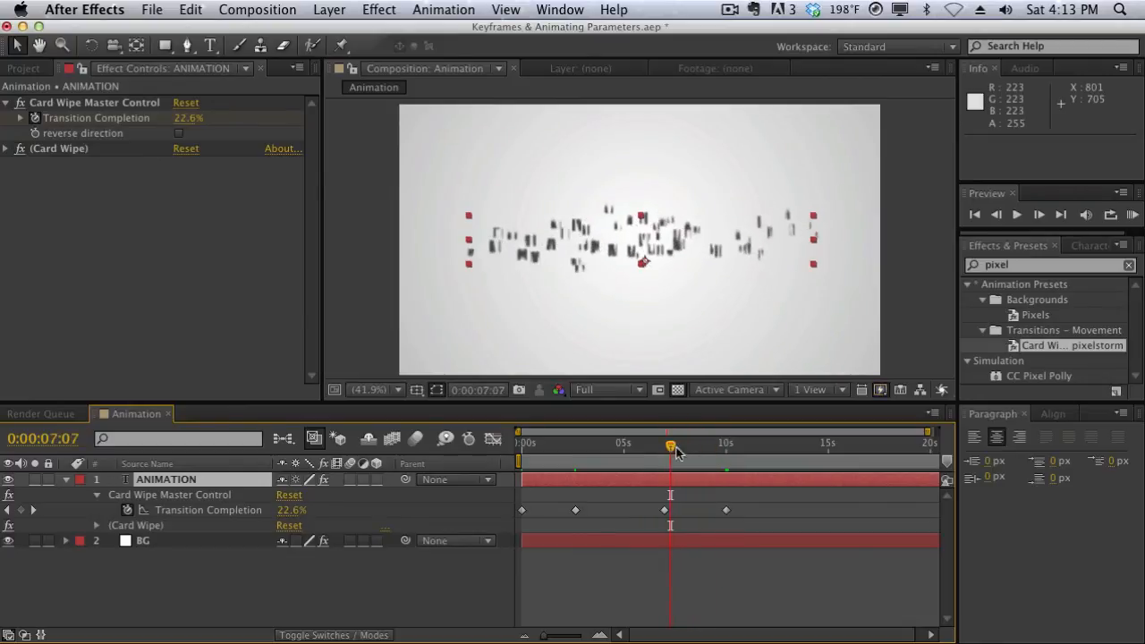
left_click_drag(743, 497, 721, 511)
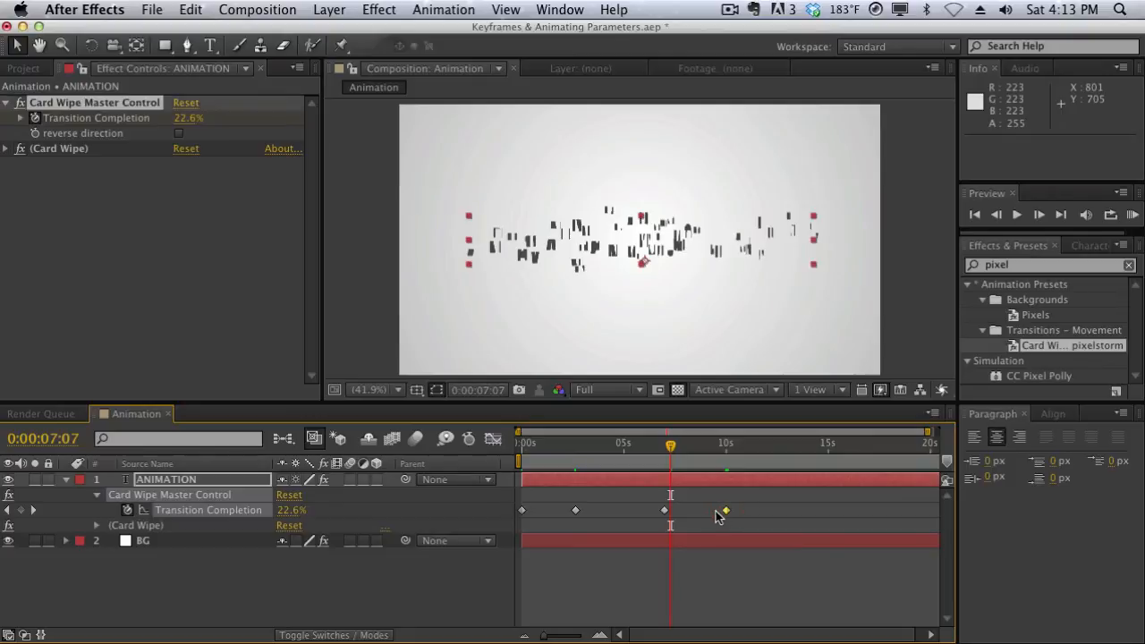
right_click(723, 511)
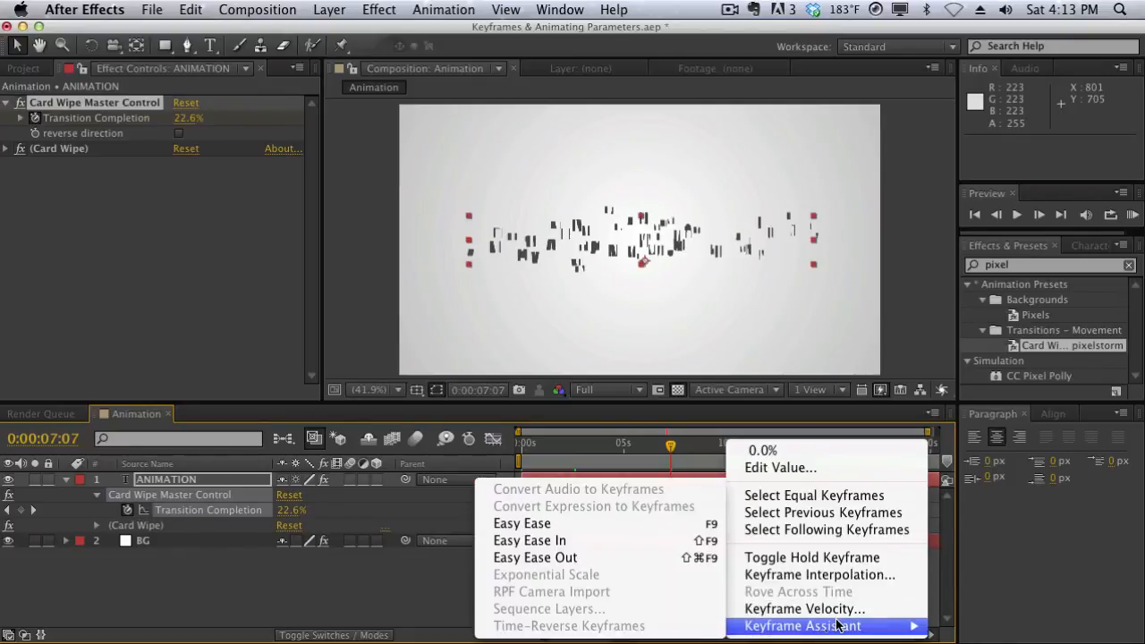
left_click(681, 557)
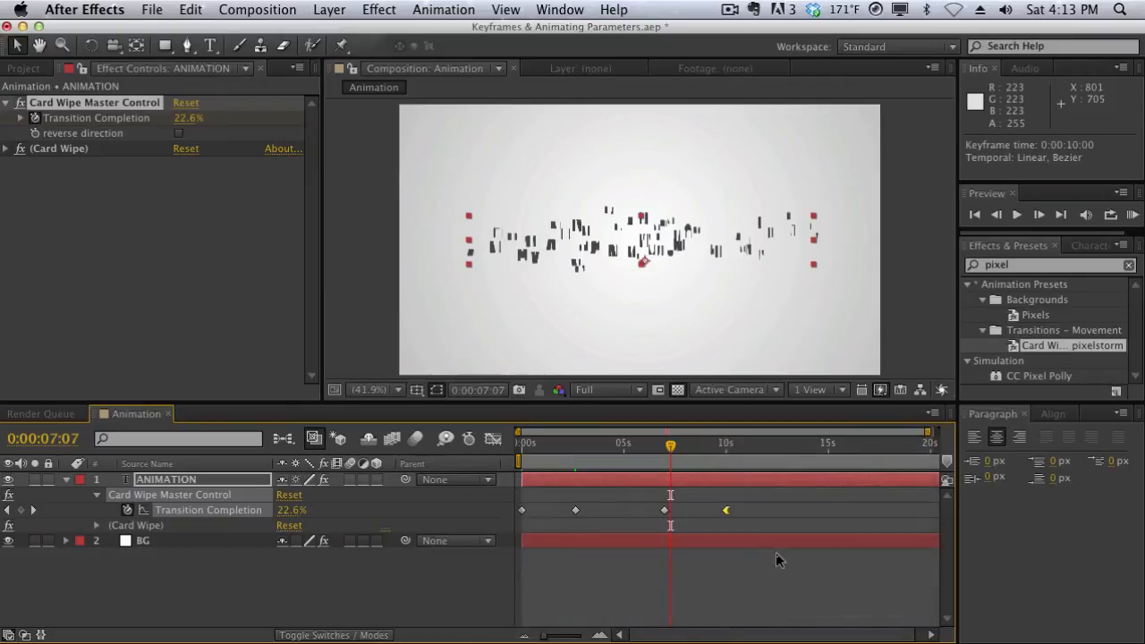
Apply Easy Ease In to the first Transition Completion keyframe at 0:00:00:00
left_click(705, 450)
left_click_drag(705, 450, 540, 451)
left_click(529, 511)
left_click(523, 511)
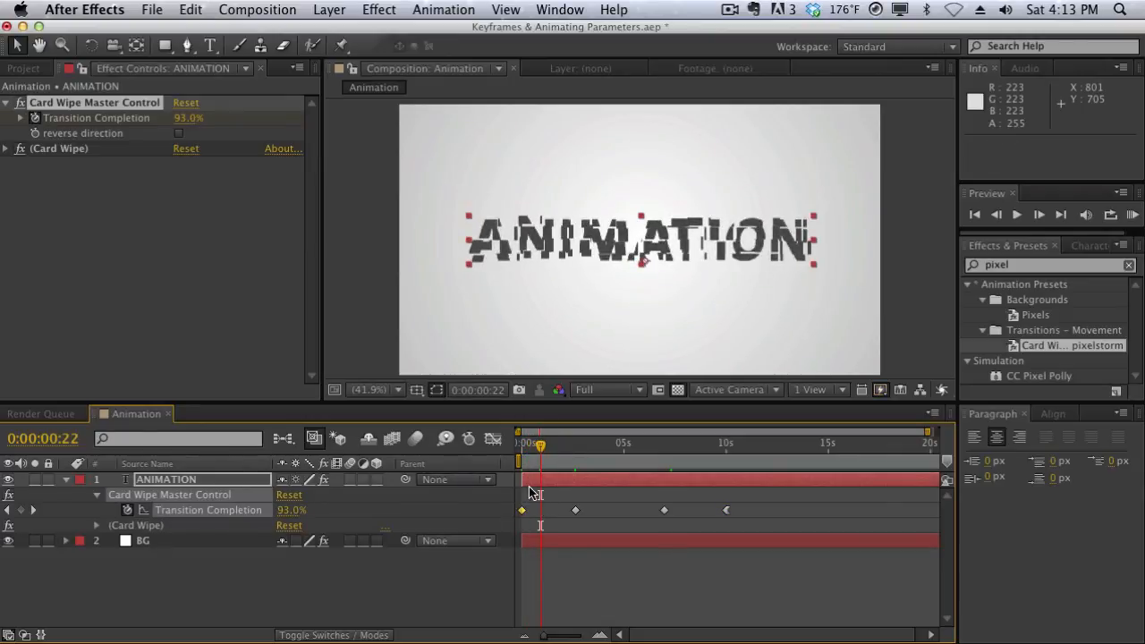
left_click(529, 450)
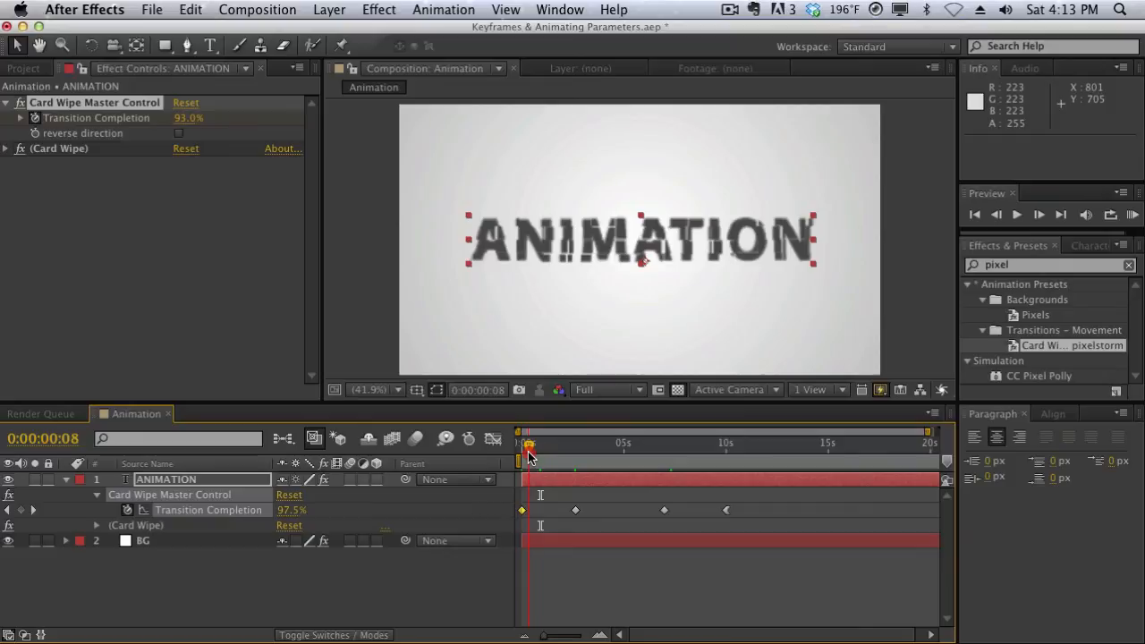
left_click_drag(528, 452, 568, 432)
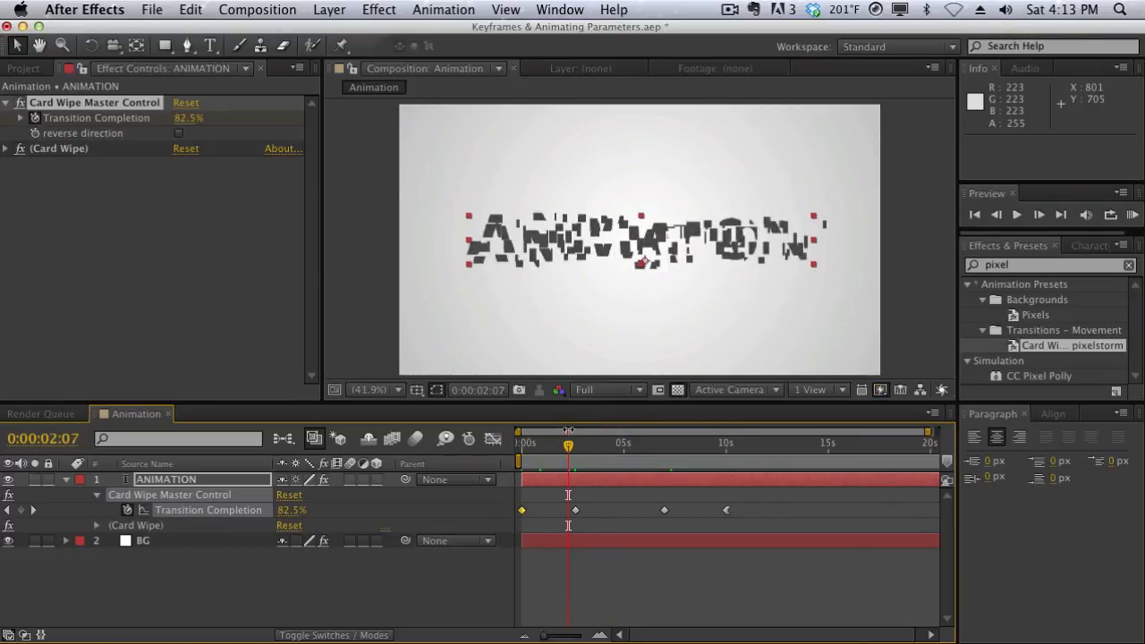
right_click(522, 510)
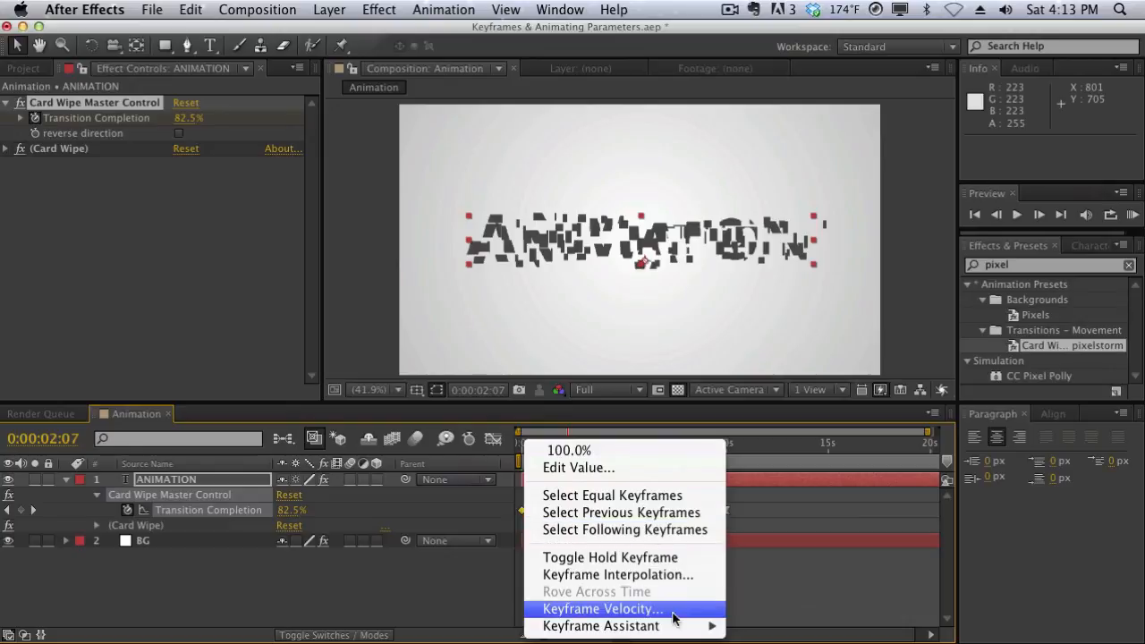
mouse_move(676, 626)
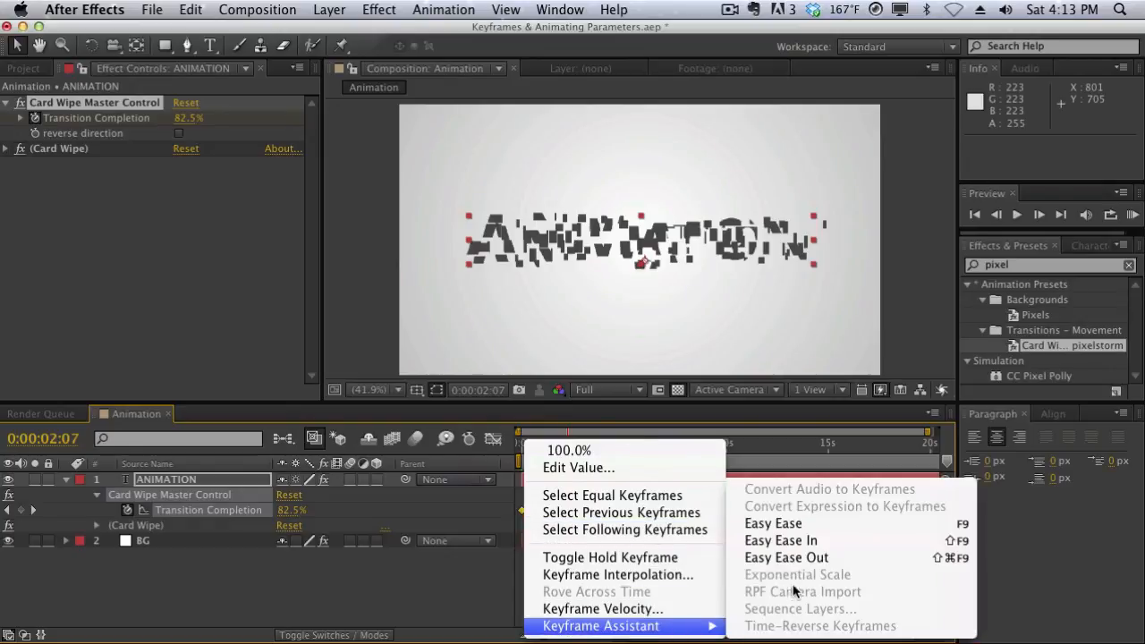
left_click(792, 542)
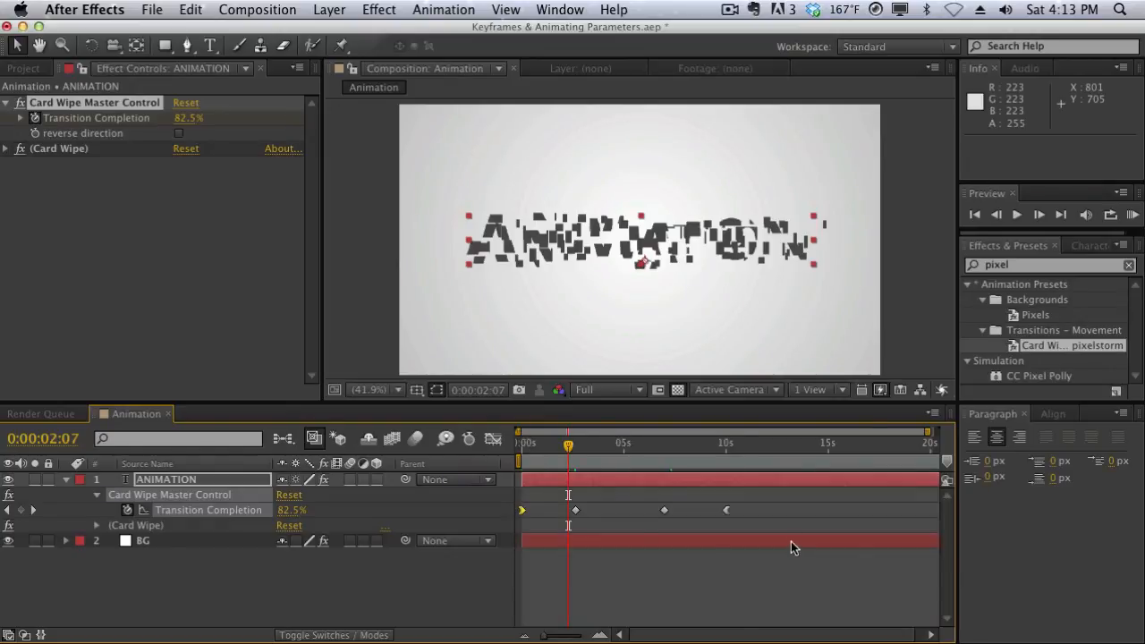
Apply Easy Ease to the Transition Completion keyframes at 0:00:02:15 and 0:00:07:00 together, and scrub the timeline to review the motion
left_click(543, 440)
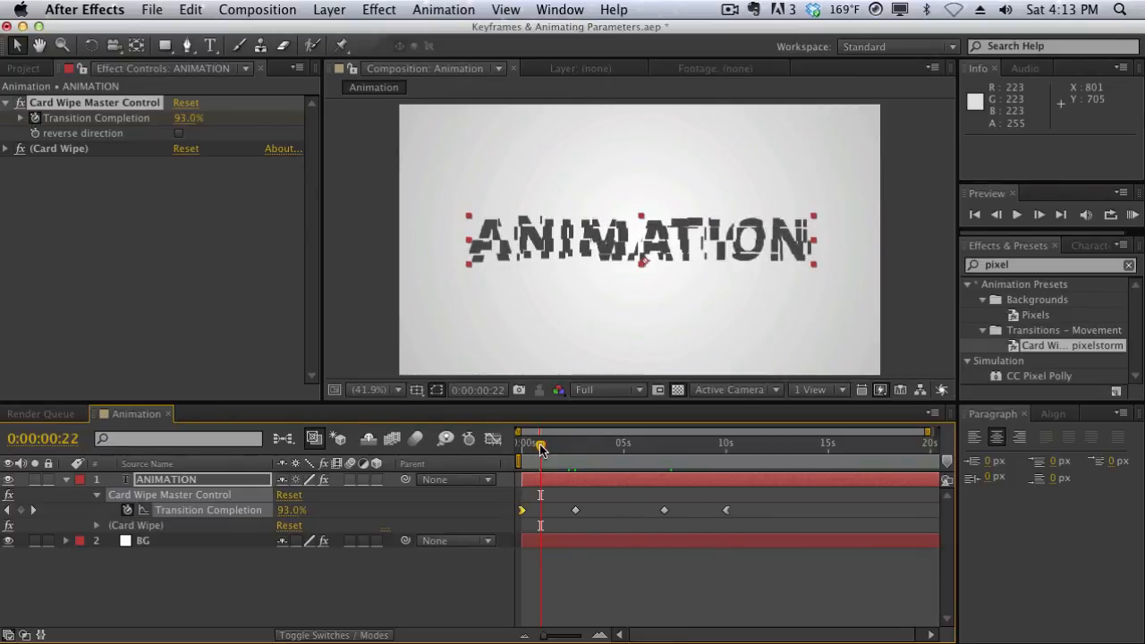
left_click_drag(542, 447, 665, 446)
left_click_drag(683, 497, 573, 510)
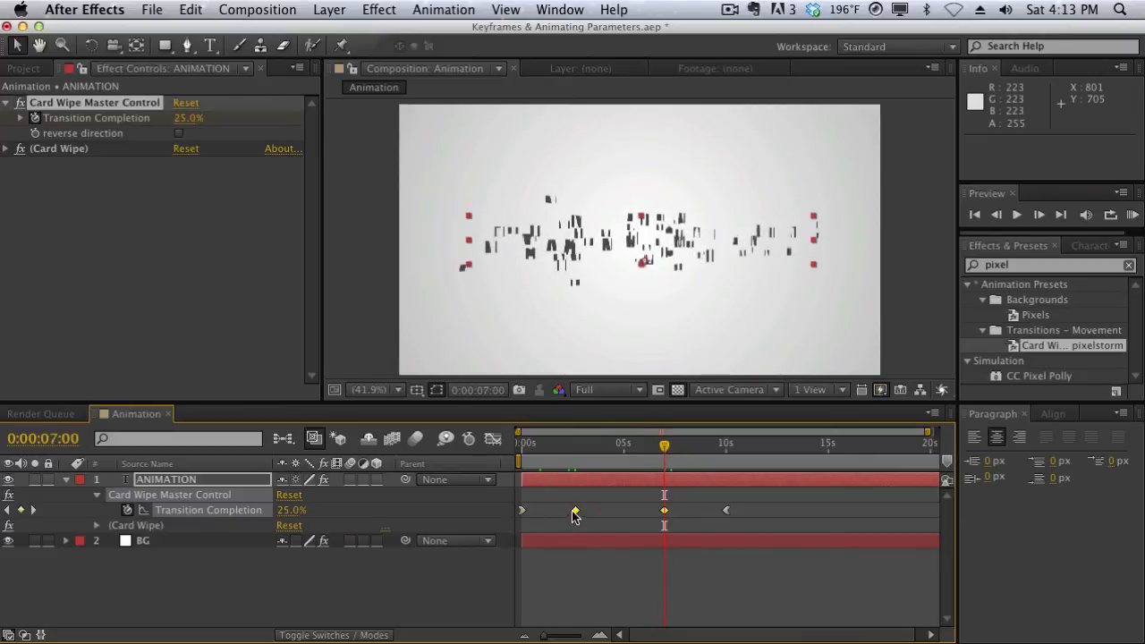
right_click(573, 509)
mouse_move(759, 625)
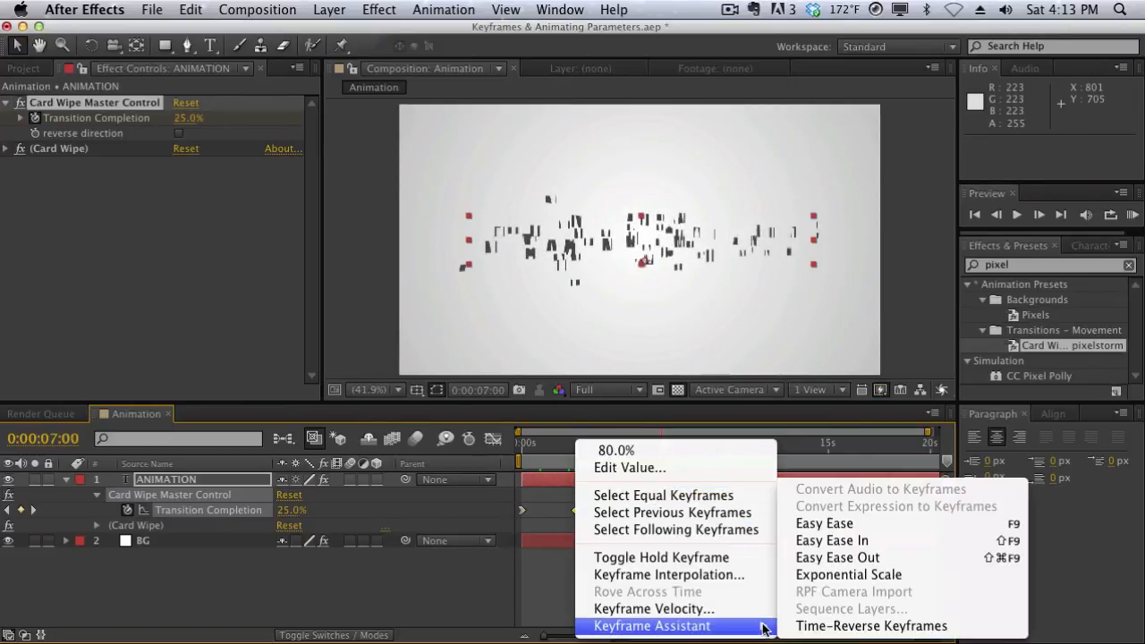
left_click(819, 526)
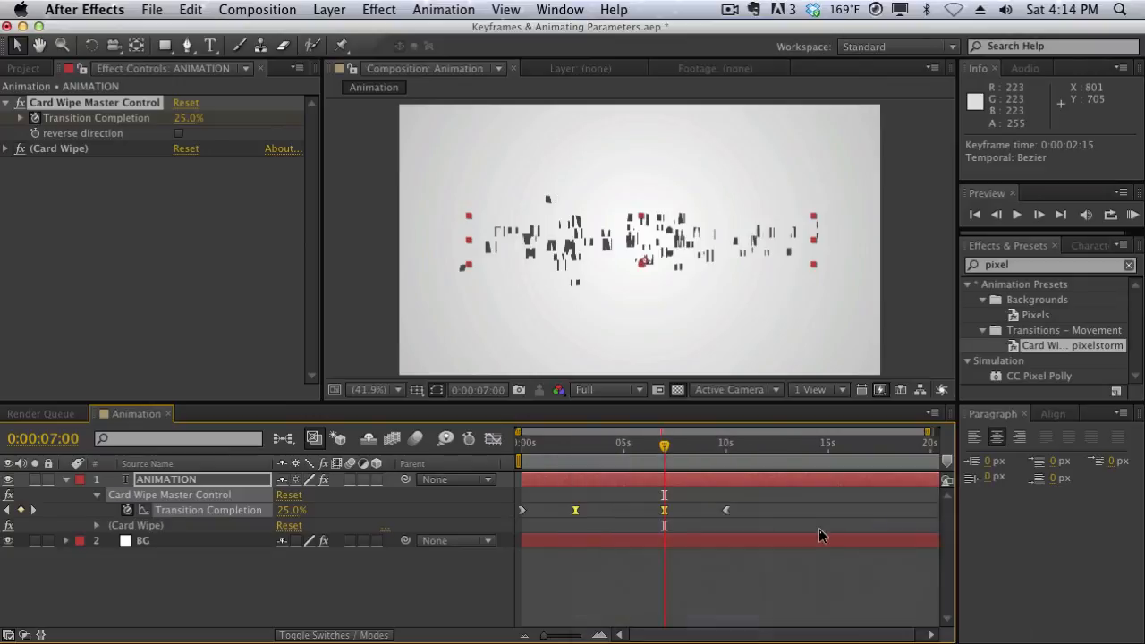
left_click(697, 507)
left_click_drag(646, 447, 580, 452)
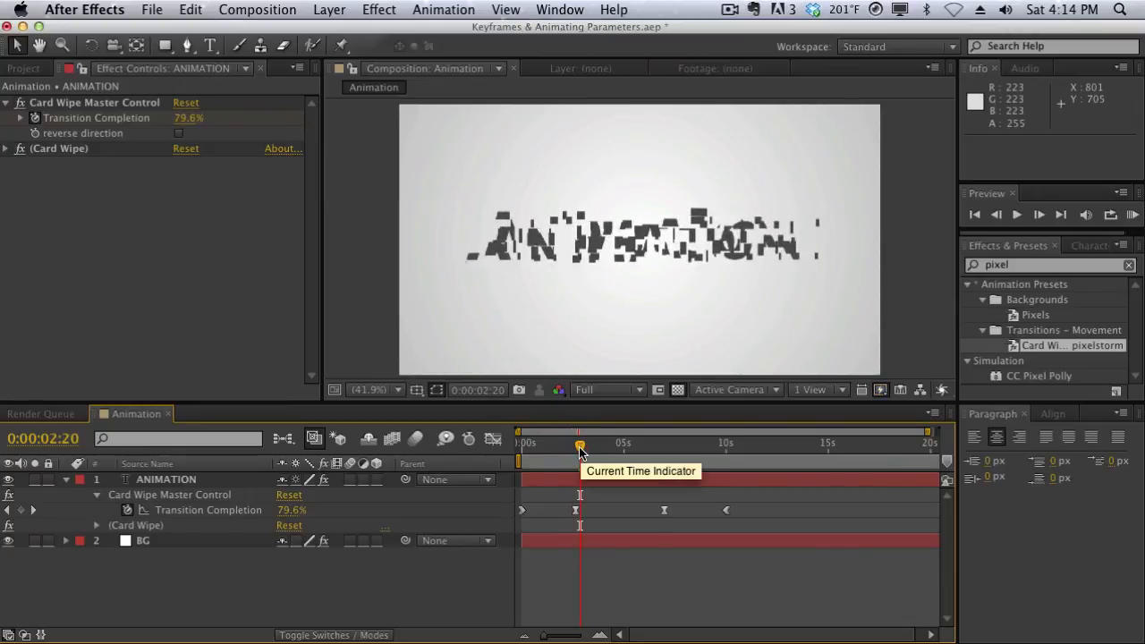
left_click_drag(579, 450, 622, 512)
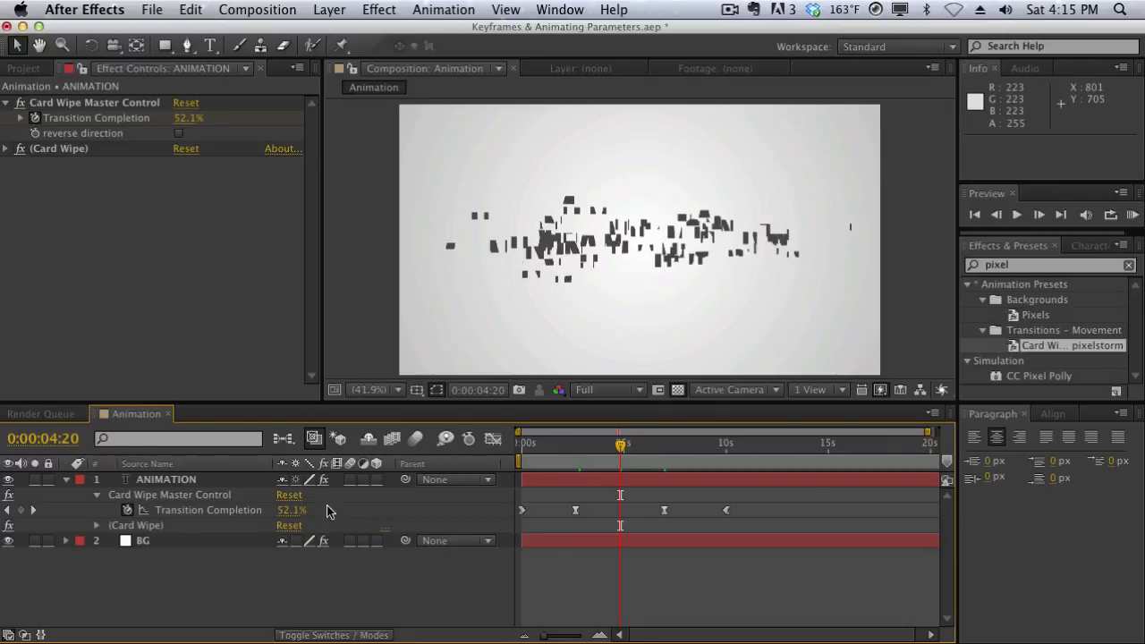
Reveal all modified properties of the ANIMATION layer in the timeline and collapse its (Card Wipe) group
left_click(171, 481)
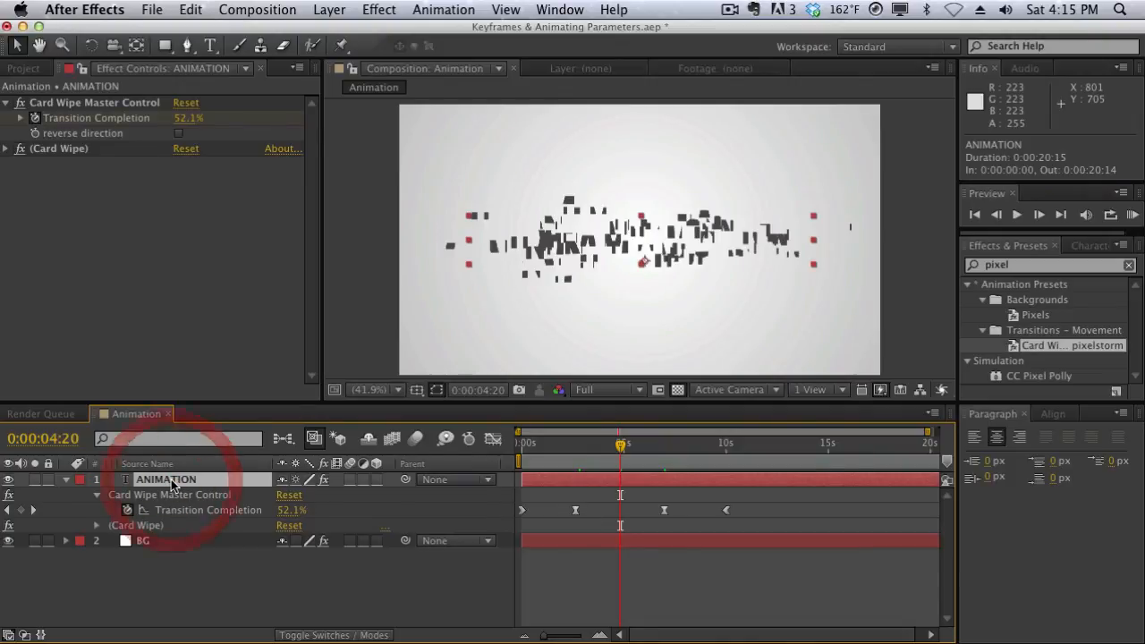
key("u")
key("u")
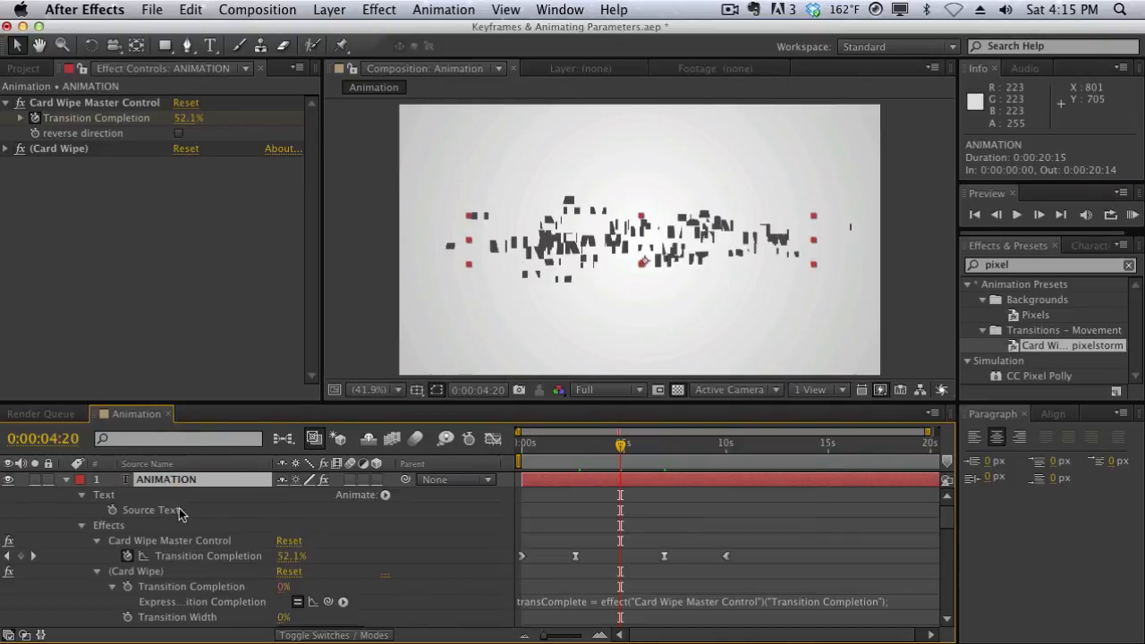
left_click(97, 572)
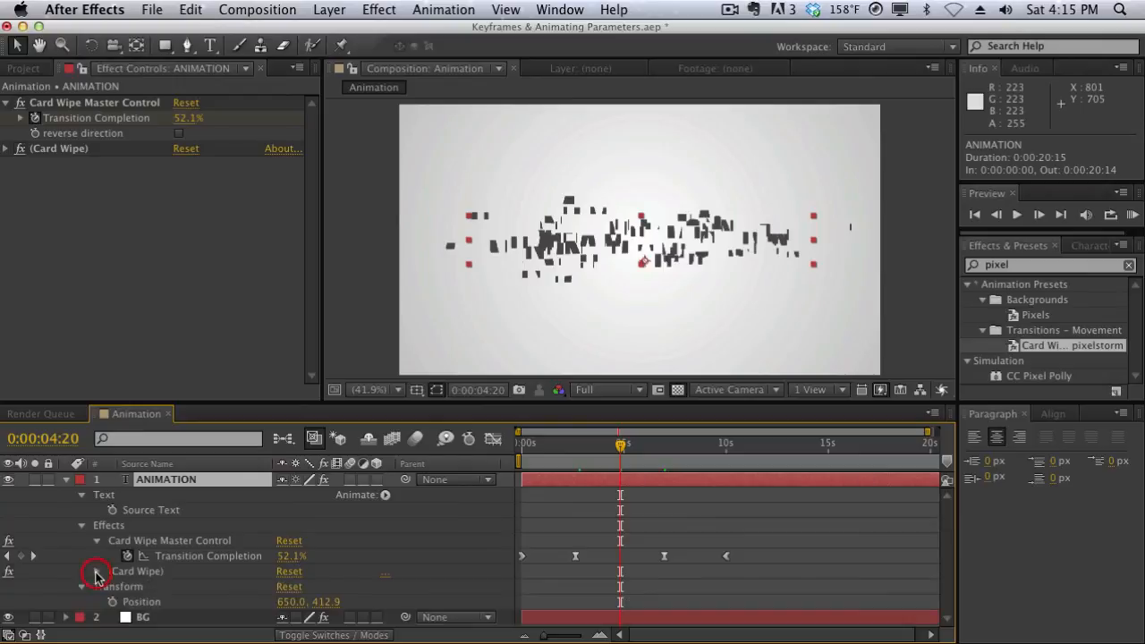